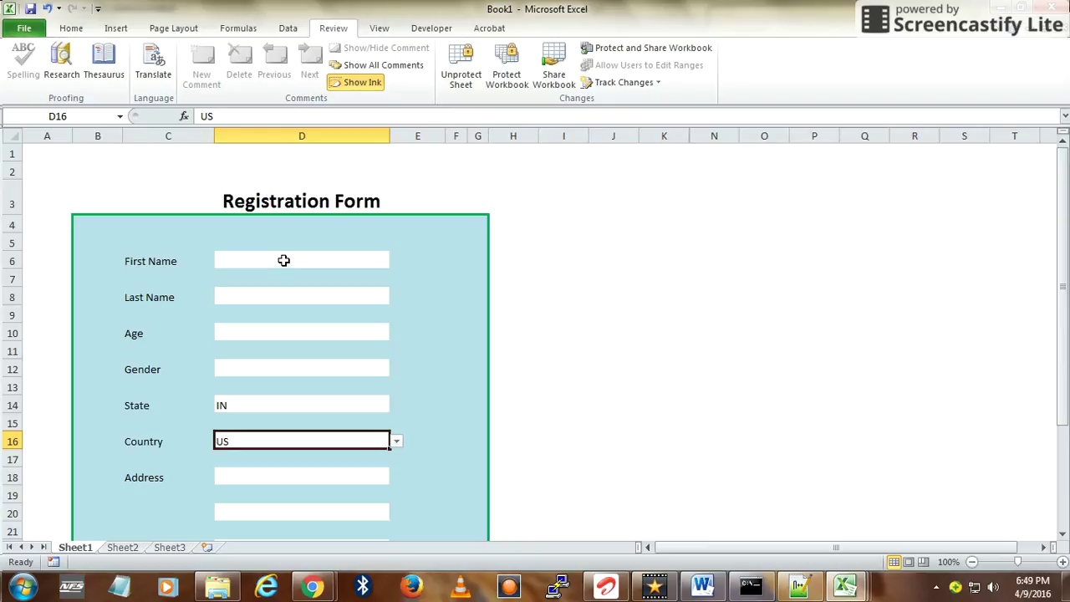
# Enter test values DFD, FGFGFGF and JHJHJH into the First Name, Last Name and Age cells
pyautogui.click(284, 261)
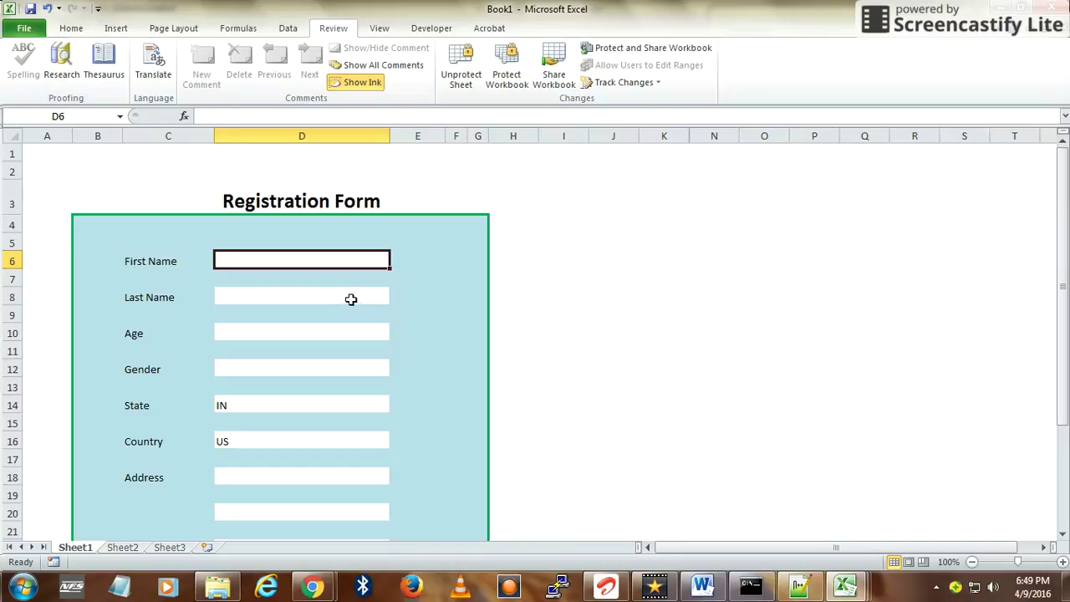
pyautogui.click(333, 336)
pyautogui.click(326, 297)
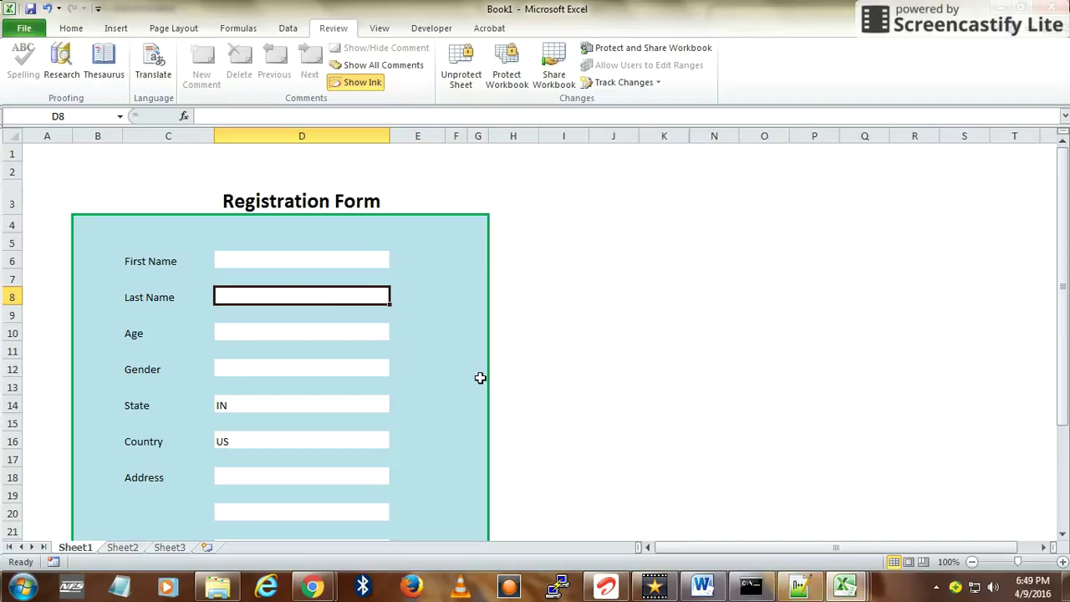
pyautogui.click(317, 334)
pyautogui.click(318, 262)
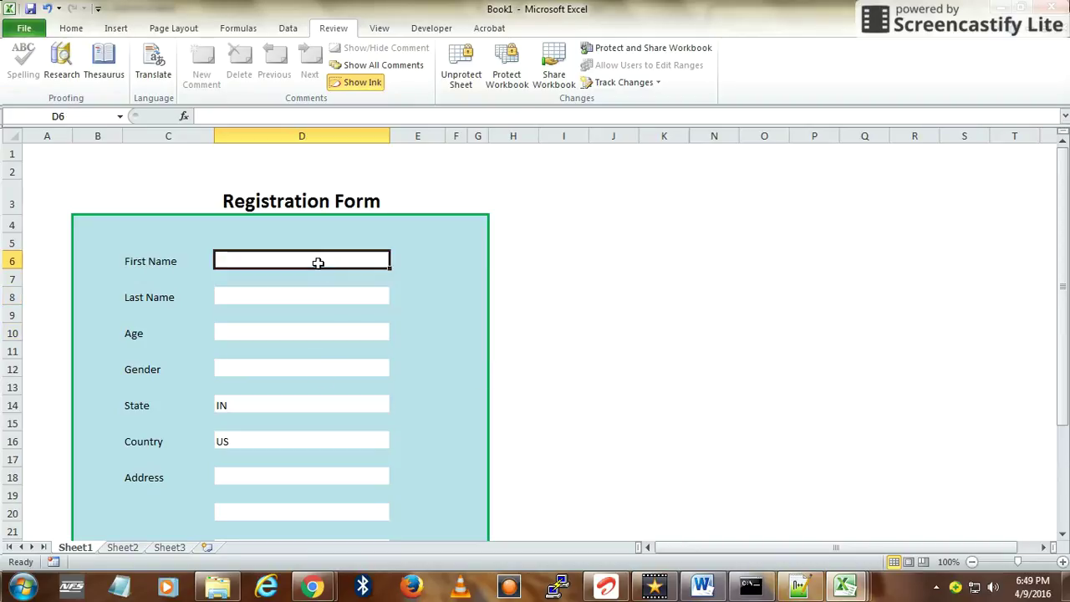
pyautogui.write('DFD')
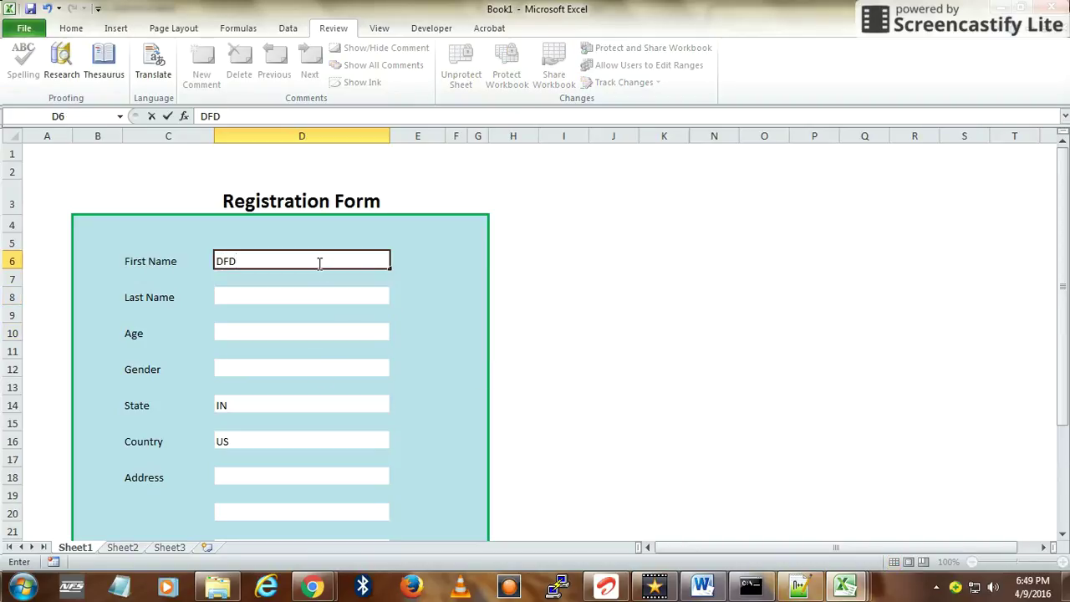
pyautogui.press('Return')
pyautogui.write('FGFGFGF')
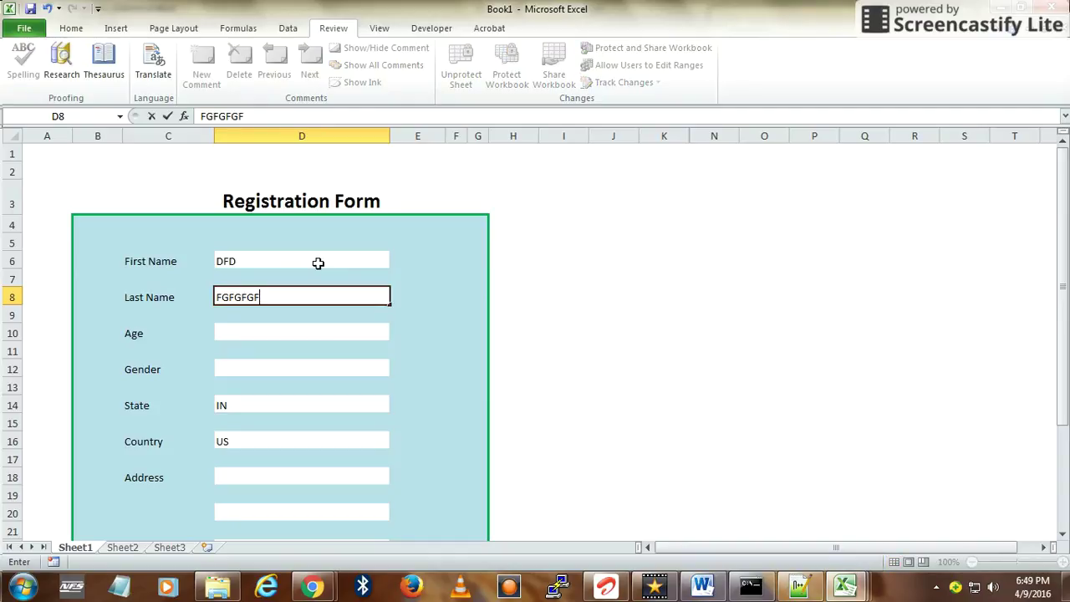
pyautogui.press('Return')
pyautogui.write('JHJHJH')
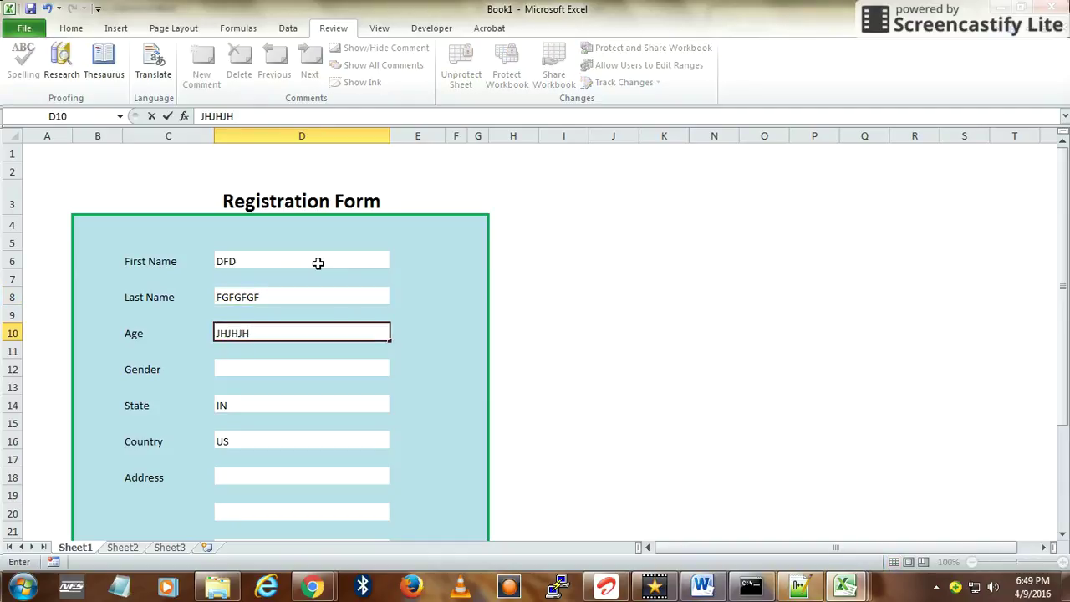
pyautogui.press('Return')
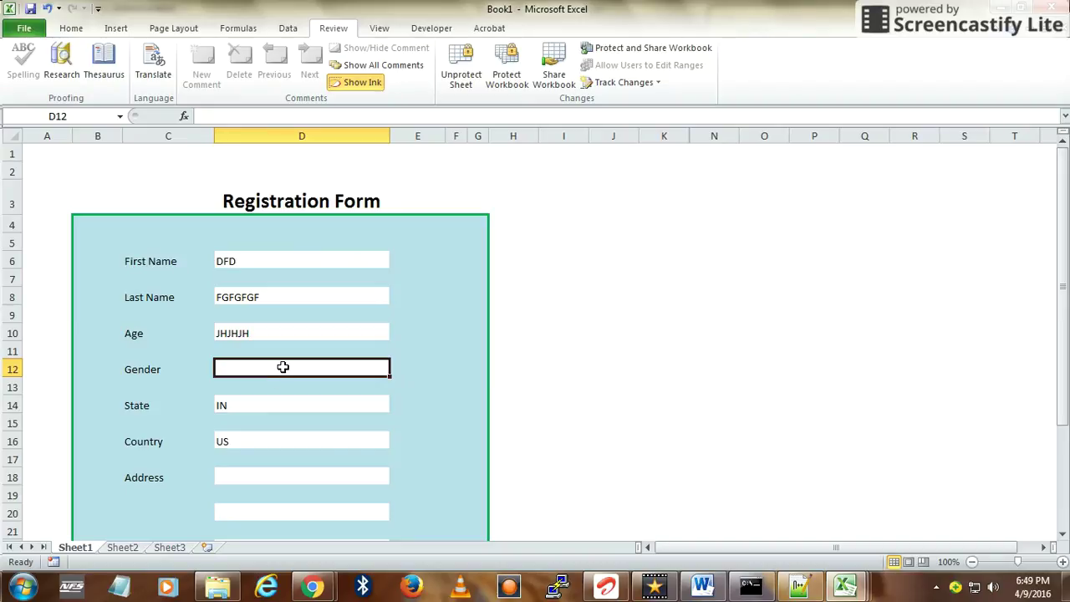
# Try KJK as the State, cancel the invalid-value warning, and pick ID from the list
pyautogui.press('Return')
pyautogui.write('KJK')
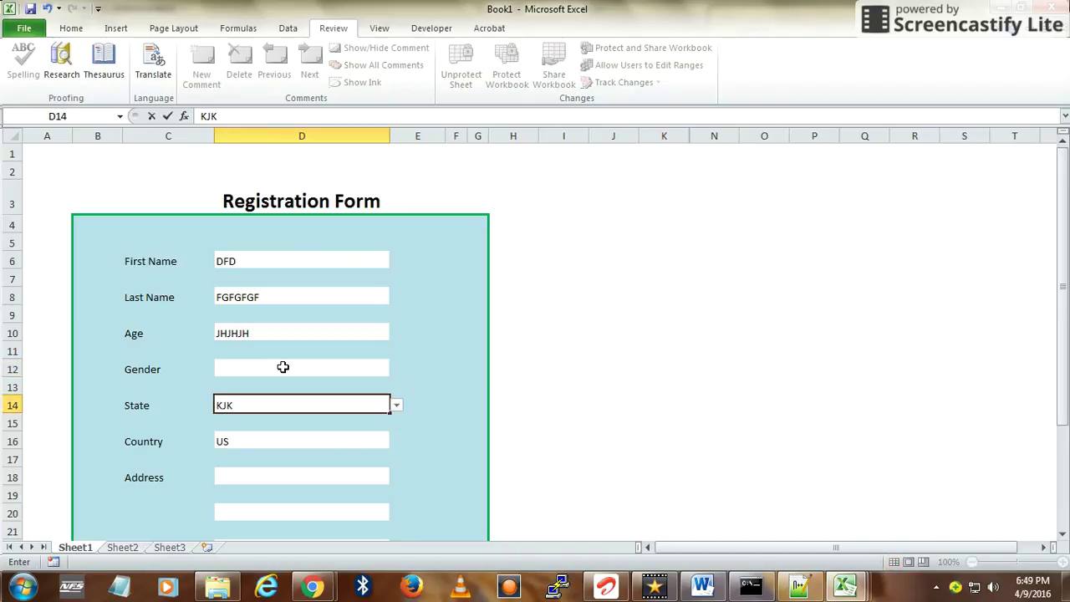
pyautogui.press('Return')
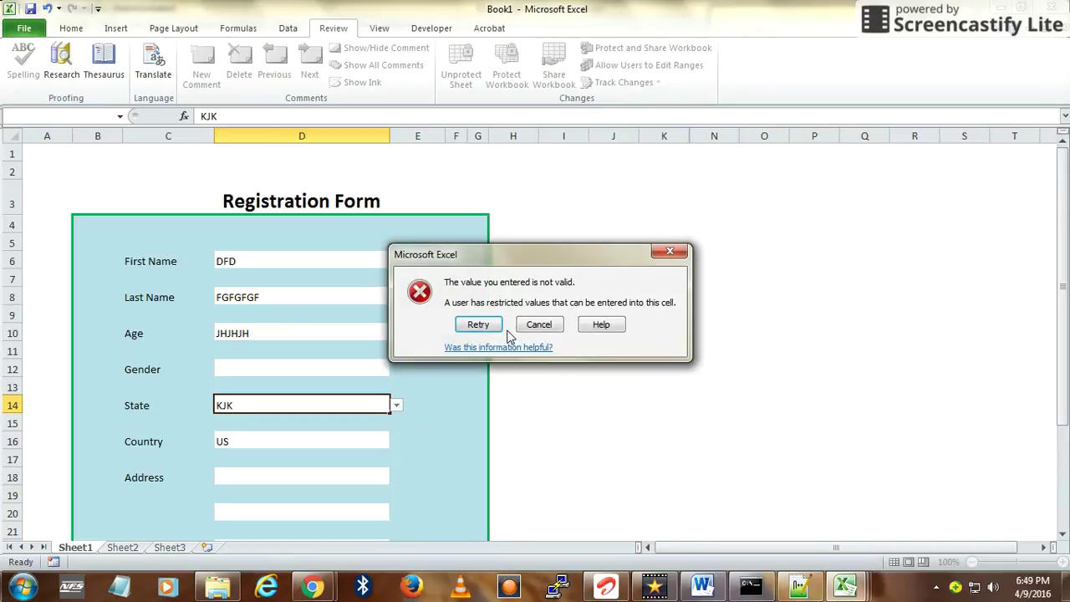
pyautogui.click(539, 324)
pyautogui.click(396, 405)
pyautogui.click(314, 438)
# Keep US as the Country and reopen the Last Name entry for editing
pyautogui.click(314, 438)
pyautogui.click(397, 441)
pyautogui.click(311, 458)
pyautogui.click(296, 477)
pyautogui.scroll(-4, 477, 368)
pyautogui.scroll(4, 478, 368)
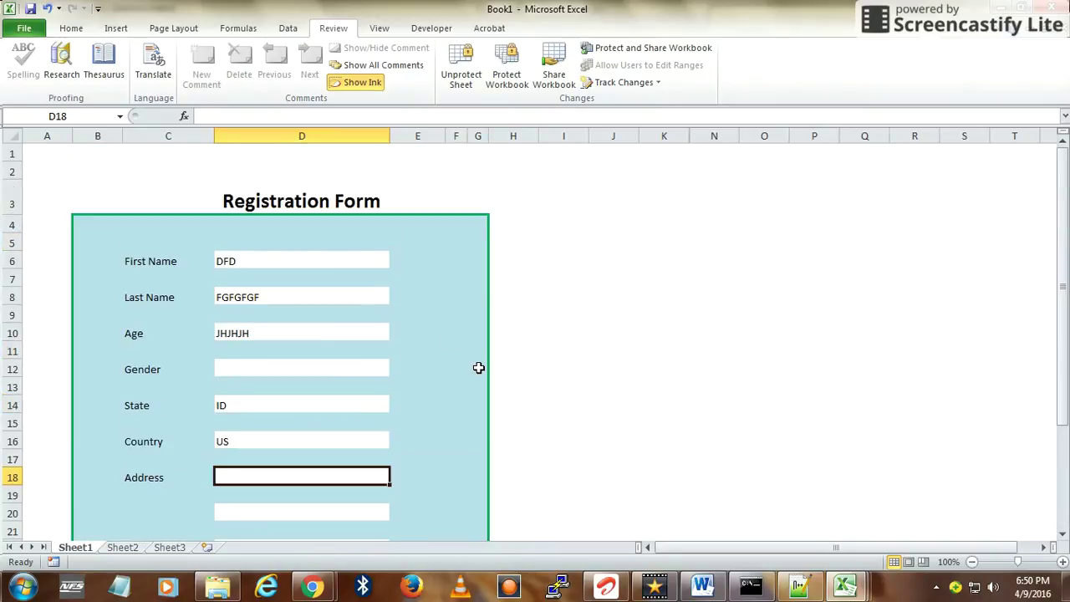
pyautogui.click(309, 300)
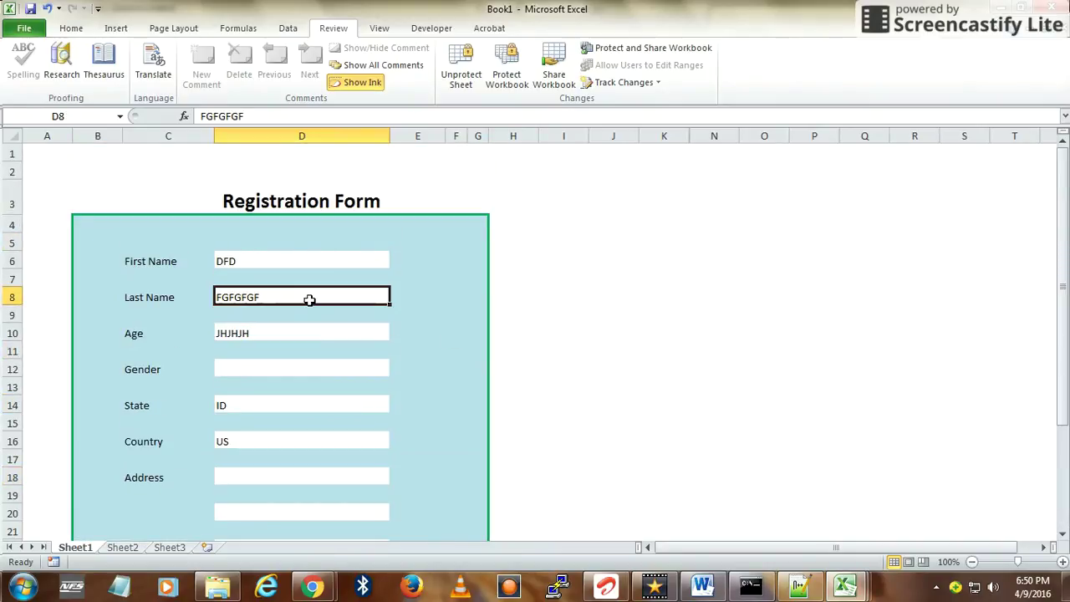
pyautogui.doubleClick(309, 300)
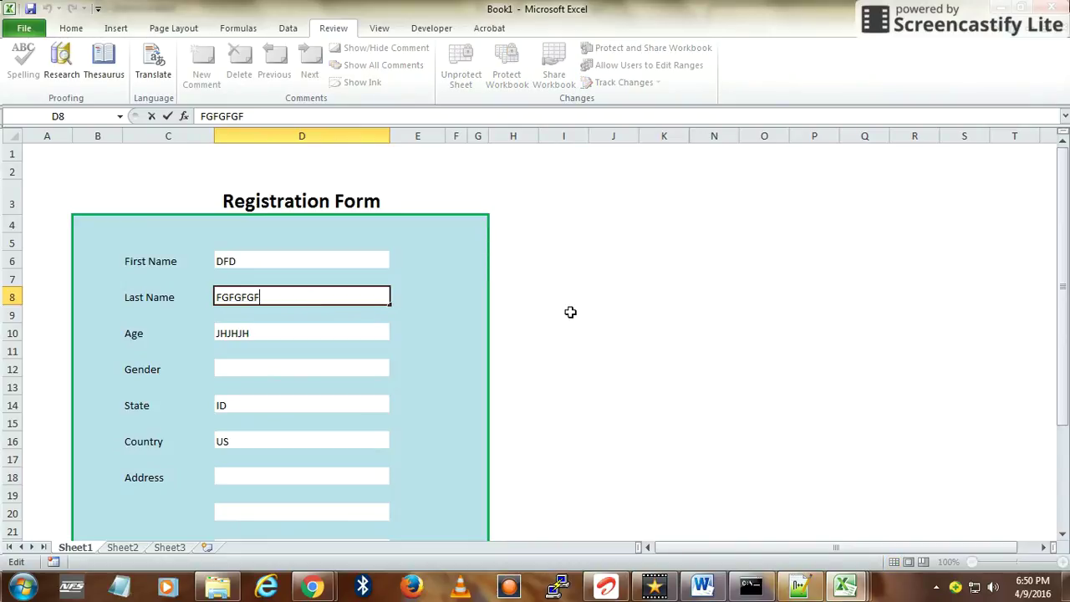
pyautogui.click(844, 585)
# Bring Book3 forward from the taskbar preview and shift its restored window right
pyautogui.click(890, 520)
pyautogui.click(178, 186)
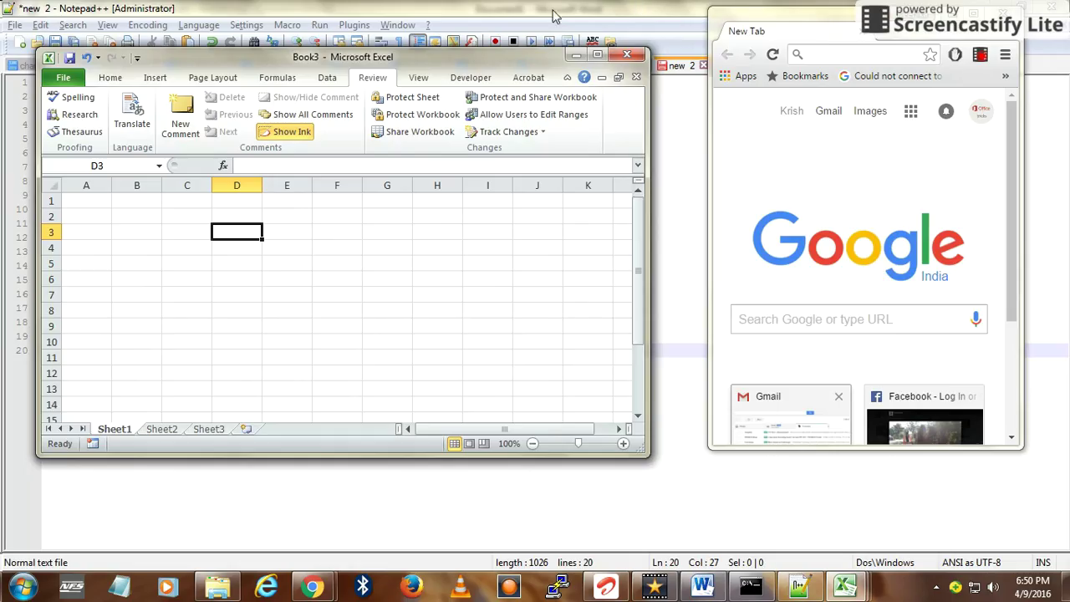
pyautogui.doubleClick(646, 7)
pyautogui.moveTo(469, 57); pyautogui.dragTo(675, 56)
# Maximize the Book1 window, then switch to the blank Book3 with Alt+Tab
pyautogui.moveTo(839, 579)
pyautogui.click(667, 512)
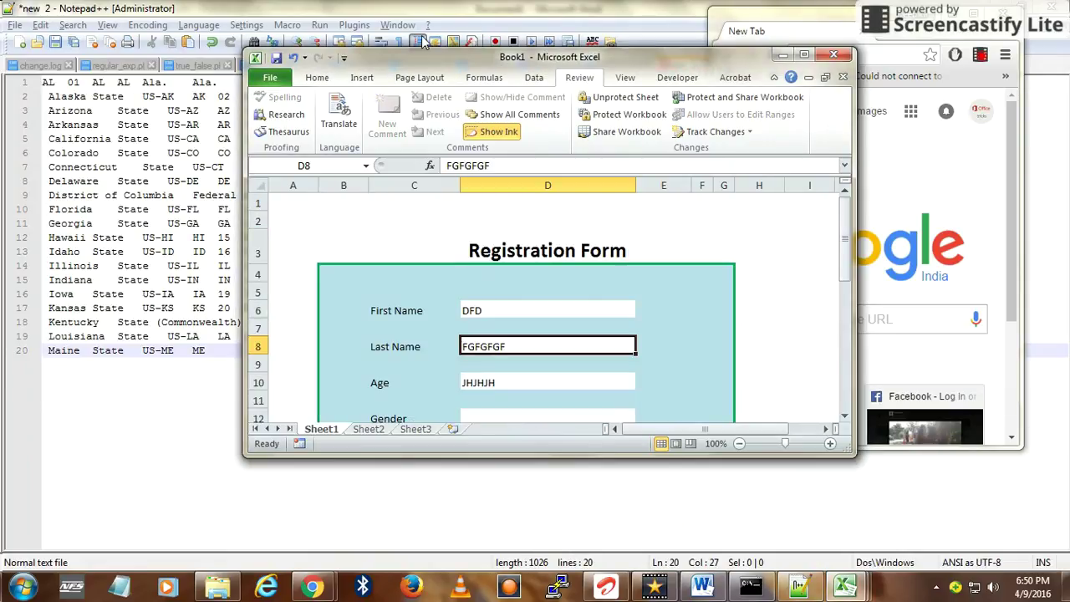
pyautogui.doubleClick(414, 66)
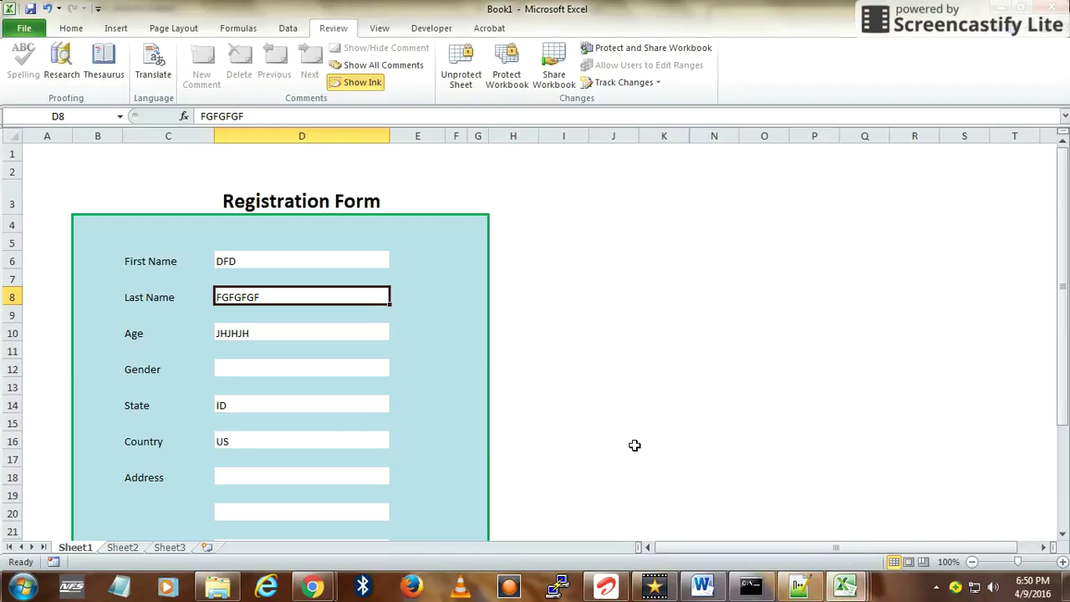
pyautogui.hotkey('alt', 'Tab')
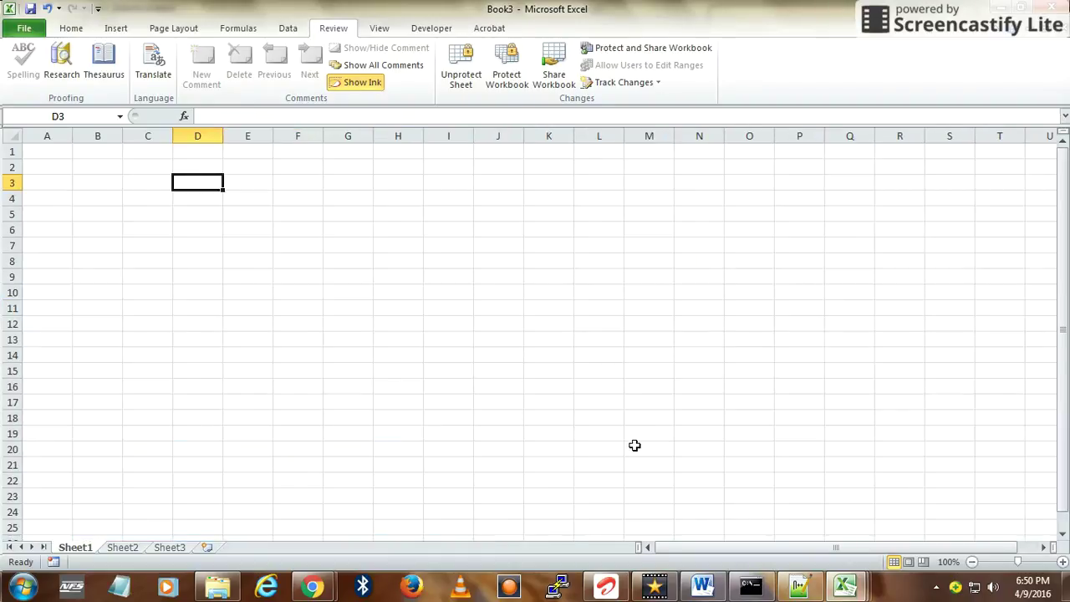
# Fill the whole Book3 sheet with the first pattern style to hide its gridlines
pyautogui.click(139, 295)
pyautogui.click(16, 137)
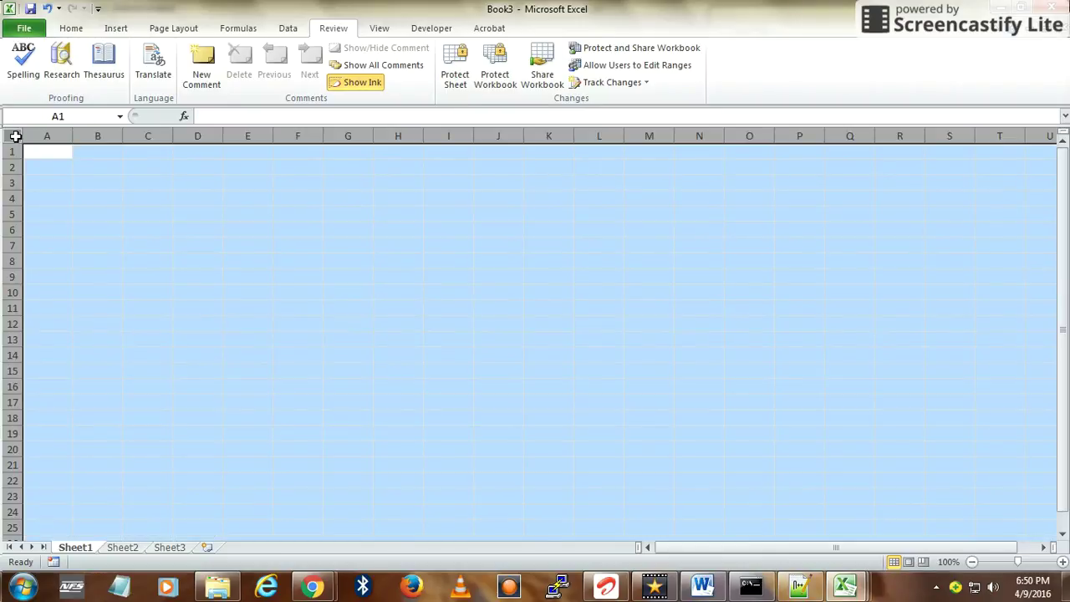
pyautogui.rightClick(354, 242)
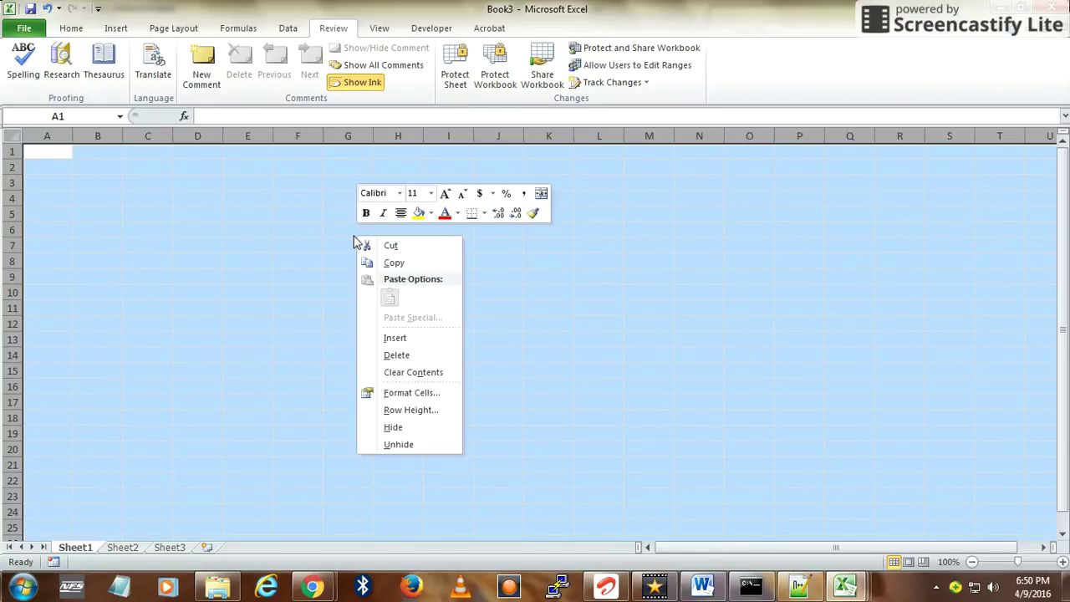
pyautogui.click(406, 398)
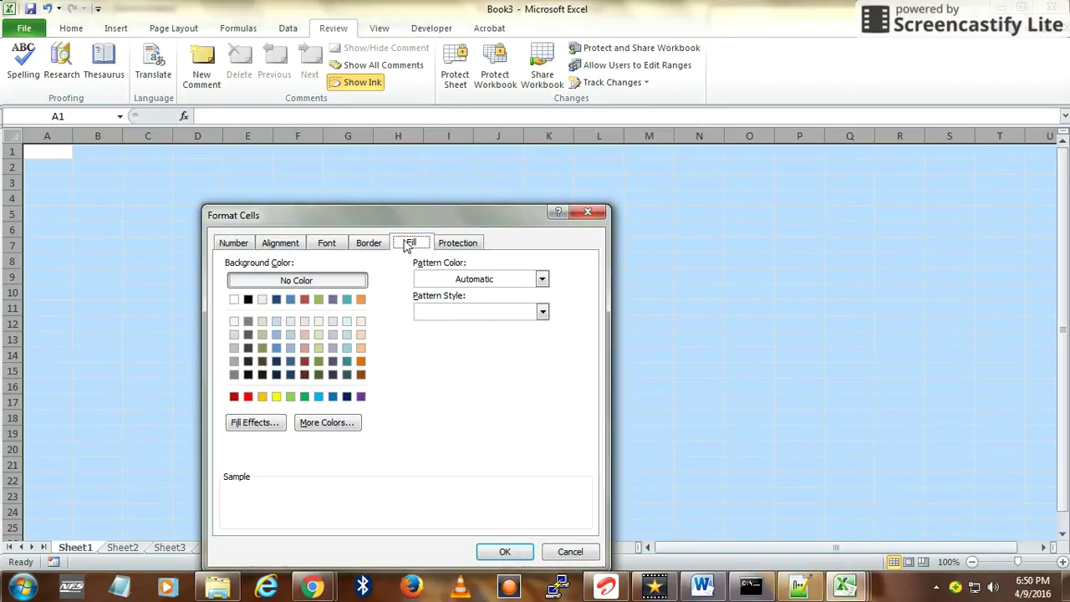
pyautogui.click(474, 310)
pyautogui.click(426, 335)
pyautogui.moveTo(477, 222); pyautogui.dragTo(503, 134)
pyautogui.click(527, 457)
pyautogui.click(331, 368)
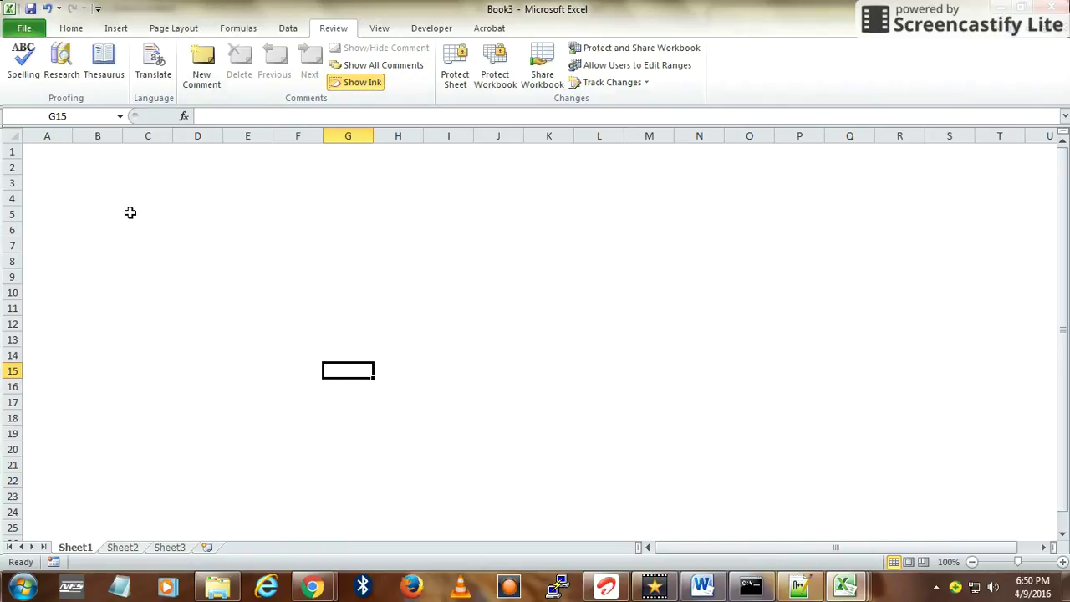
# Select C5:J26 and set a thick outline border with no inner lines
pyautogui.moveTo(127, 209); pyautogui.dragTo(475, 534)
pyautogui.rightClick(388, 233)
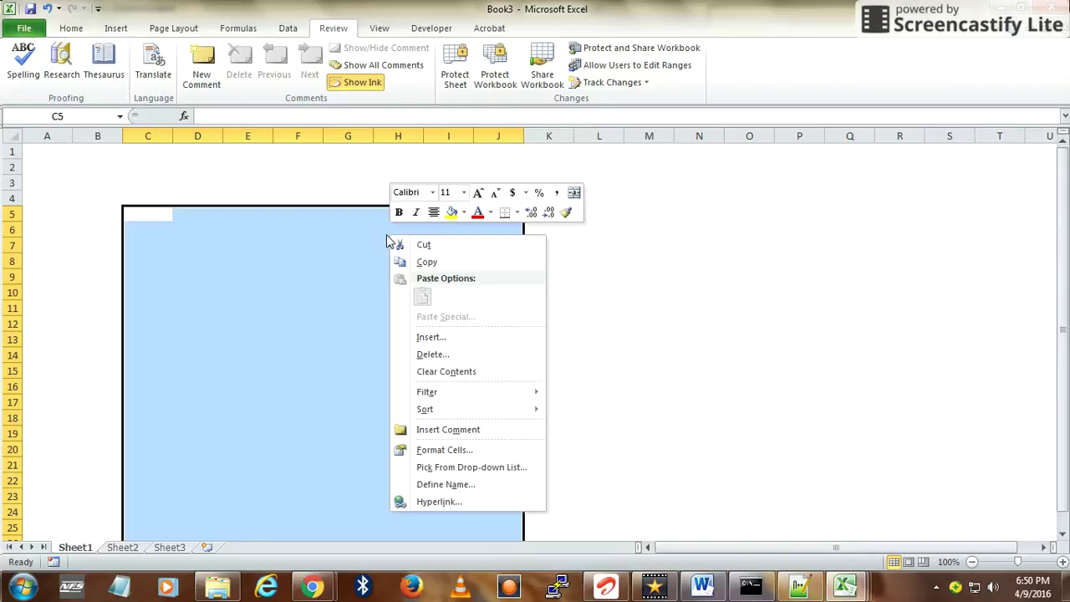
pyautogui.click(443, 451)
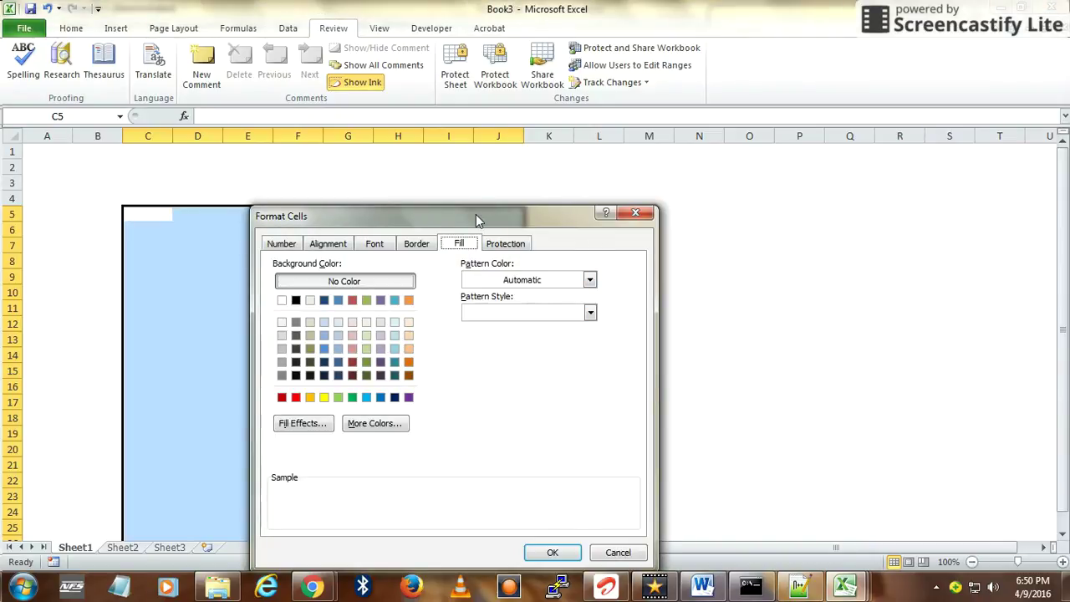
pyautogui.moveTo(476, 214); pyautogui.dragTo(696, 202)
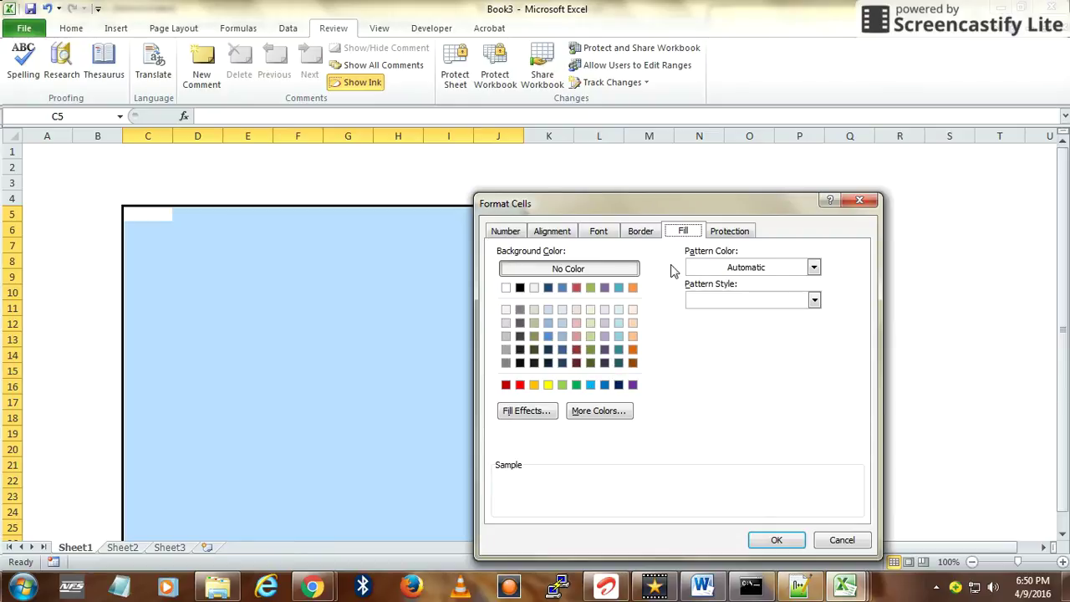
pyautogui.click(640, 232)
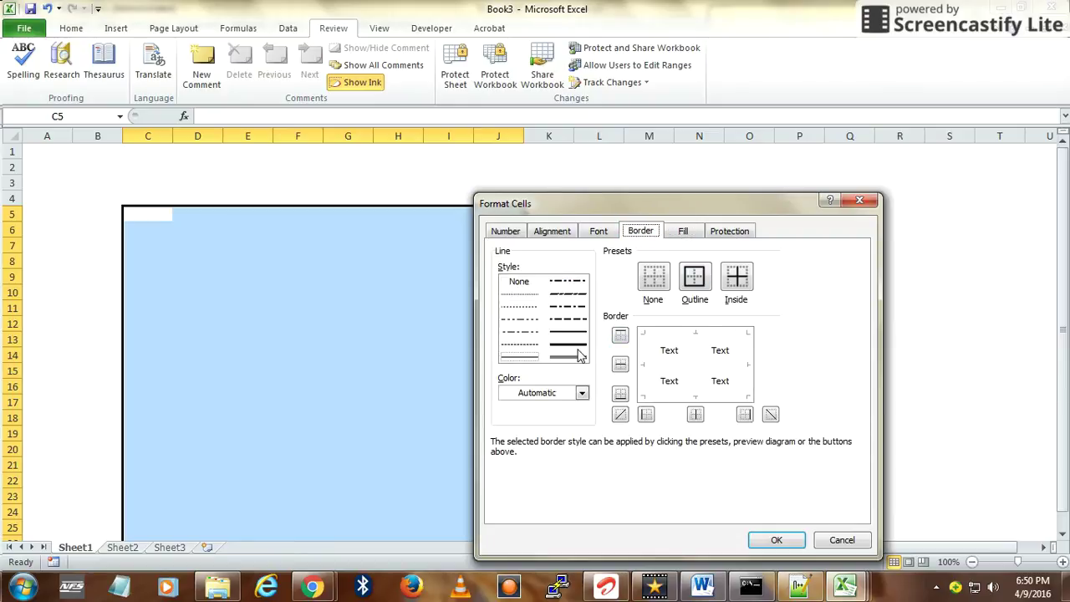
pyautogui.click(572, 345)
pyautogui.click(673, 336)
pyautogui.click(665, 365)
pyautogui.click(694, 281)
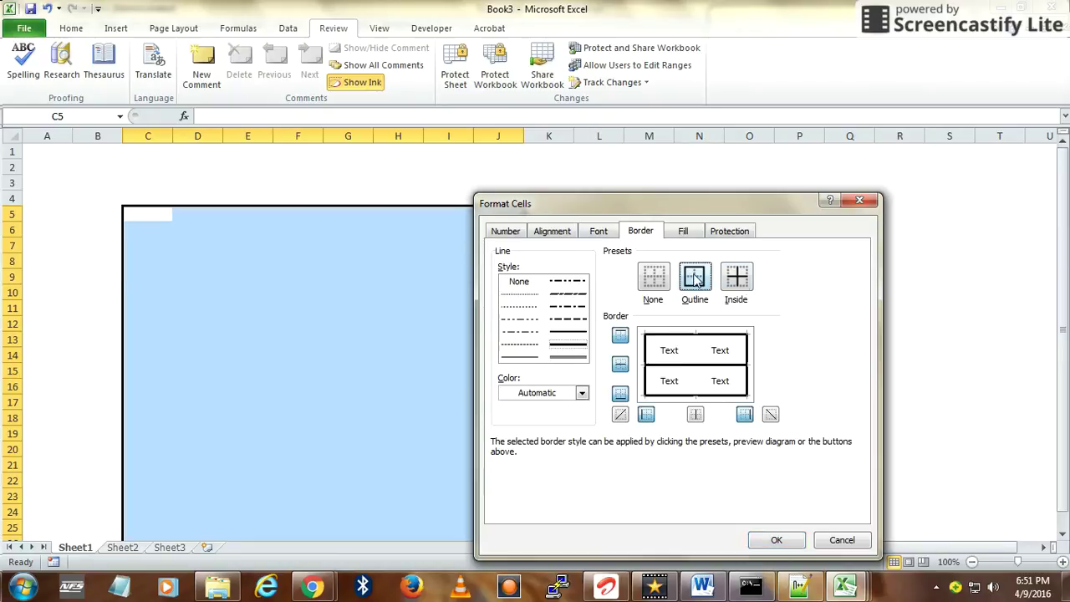
pyautogui.click(653, 278)
pyautogui.click(694, 280)
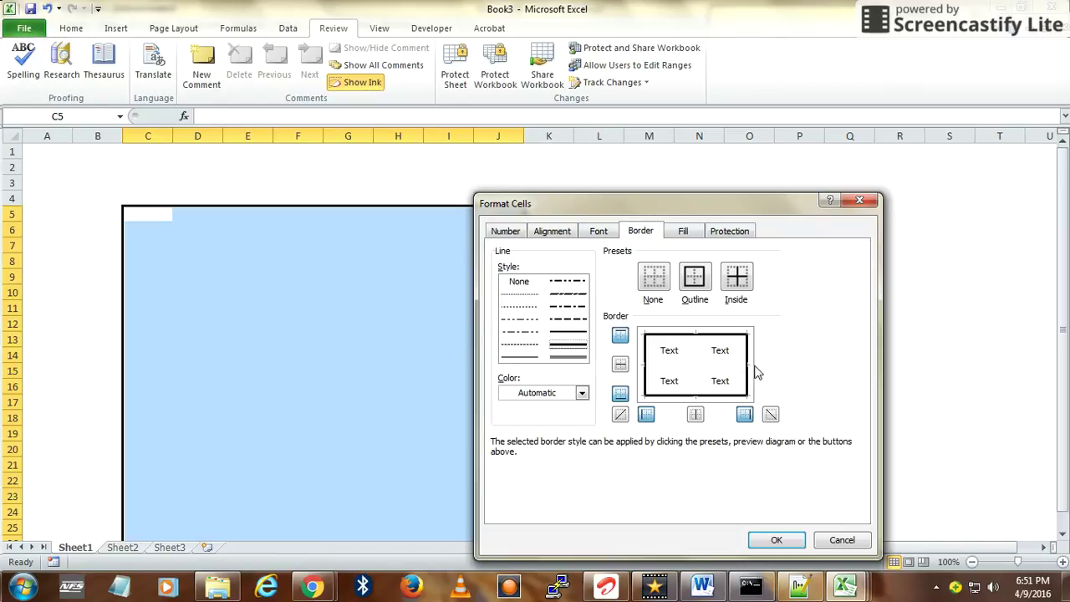
# Make the thick outline border dark navy and apply it
pyautogui.moveTo(711, 210); pyautogui.dragTo(676, 99)
pyautogui.click(548, 282)
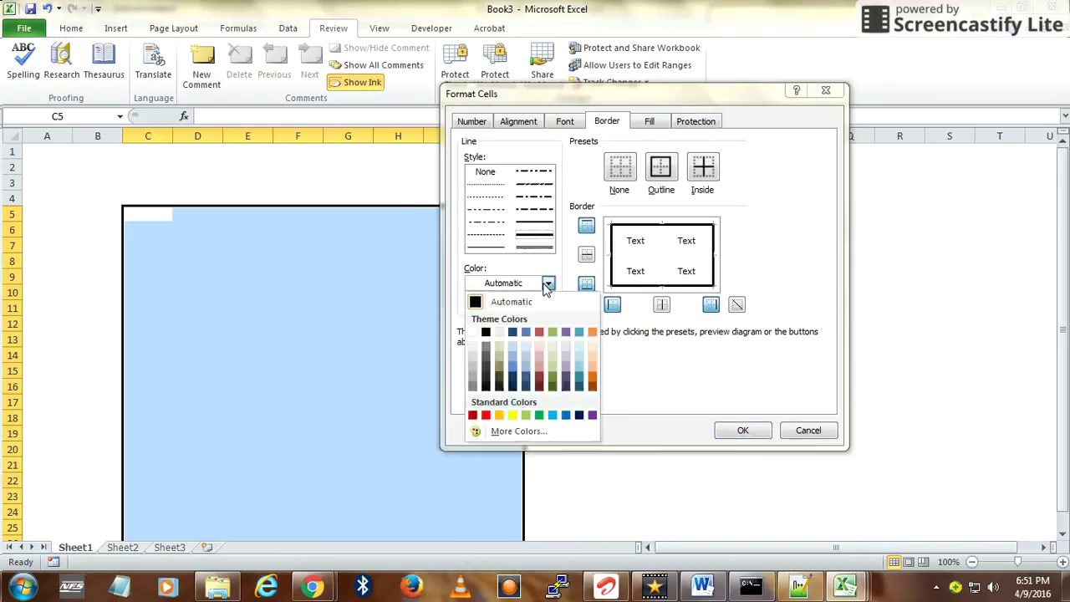
pyautogui.click(577, 415)
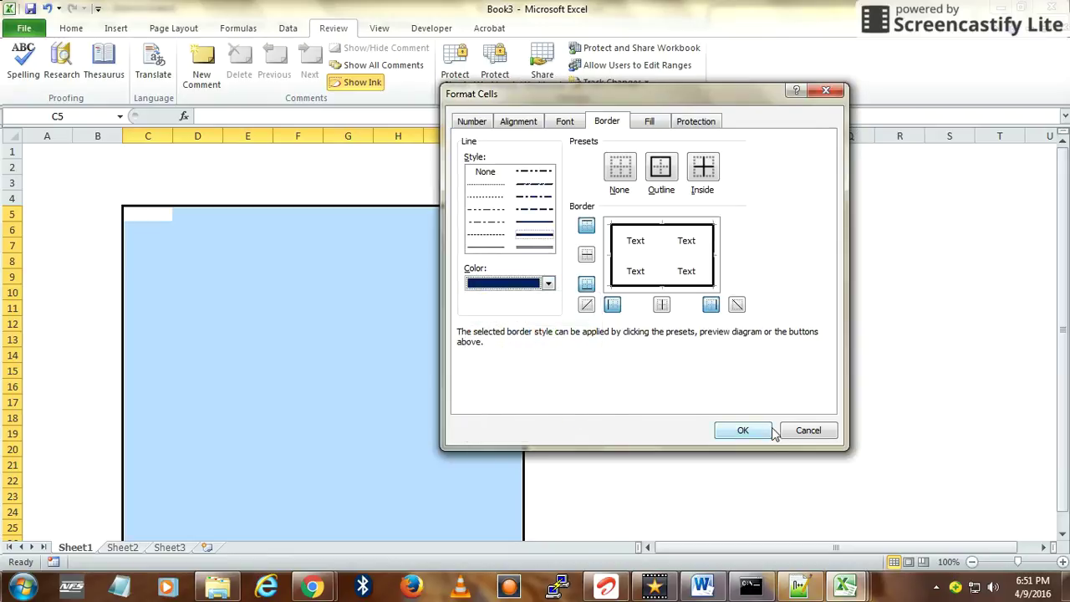
pyautogui.click(744, 434)
pyautogui.click(642, 387)
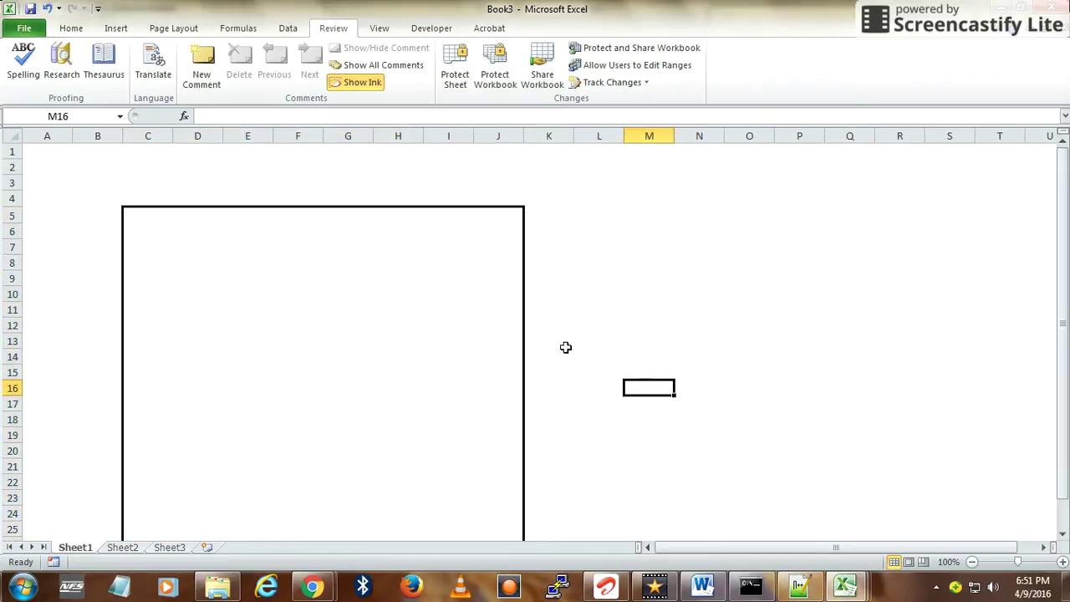
# Select the box C5:J26 and bring up its Fill settings in Format Cells
pyautogui.scroll(-3, 607, 376)
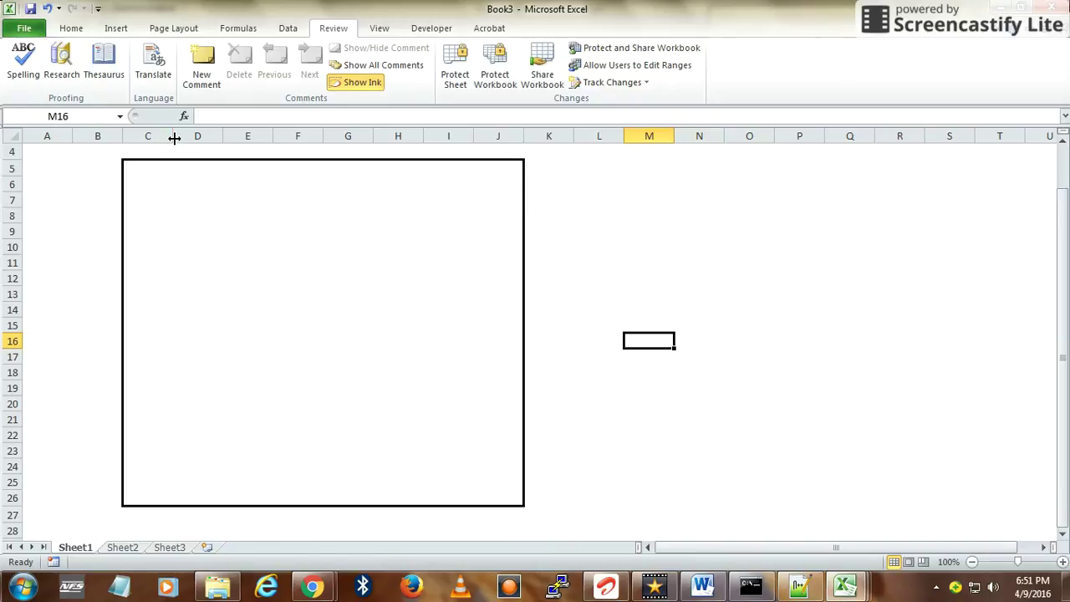
pyautogui.doubleClick(159, 168)
pyautogui.moveTo(509, 495); pyautogui.dragTo(167, 179)
pyautogui.rightClick(202, 205)
pyautogui.click(285, 420)
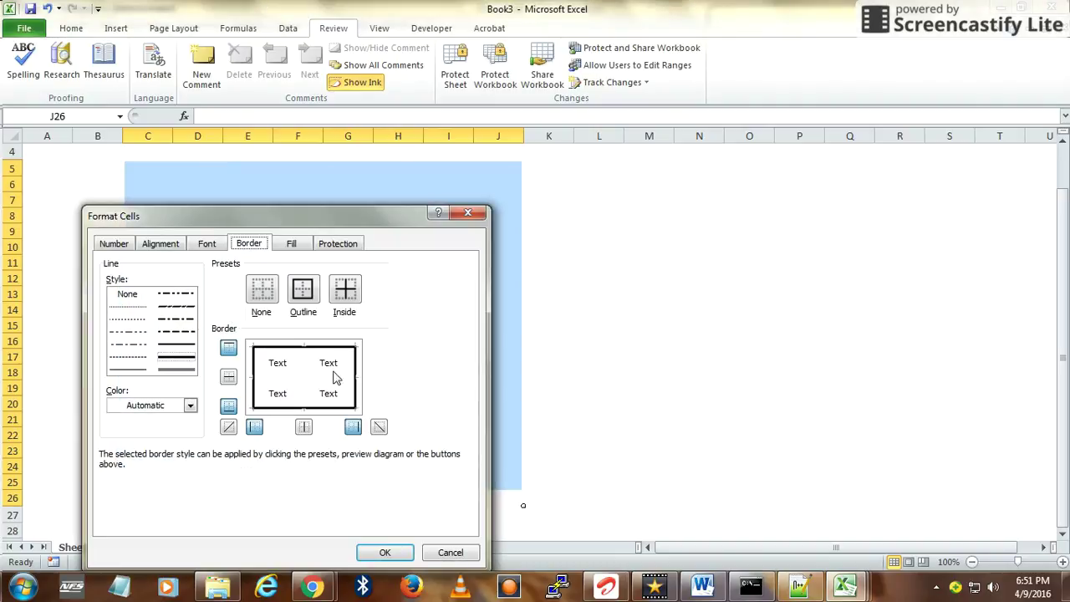
pyautogui.click(289, 238)
pyautogui.moveTo(294, 214); pyautogui.dragTo(611, 219)
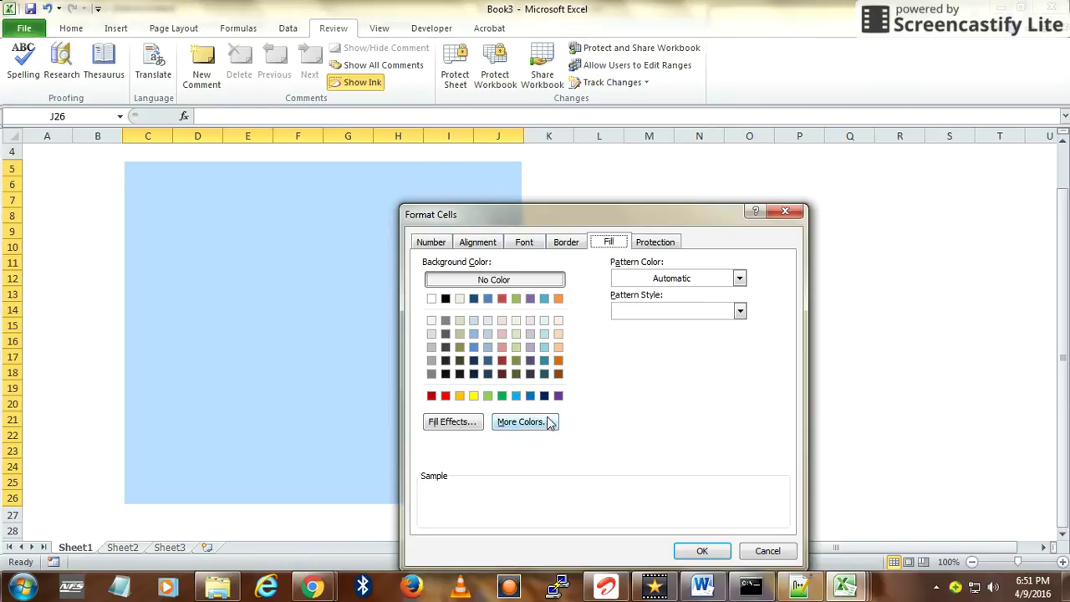
# After trying blue shades, apply a light green background to the box
pyautogui.click(487, 347)
pyautogui.click(488, 336)
pyautogui.click(488, 348)
pyautogui.moveTo(519, 214); pyautogui.dragTo(536, 125)
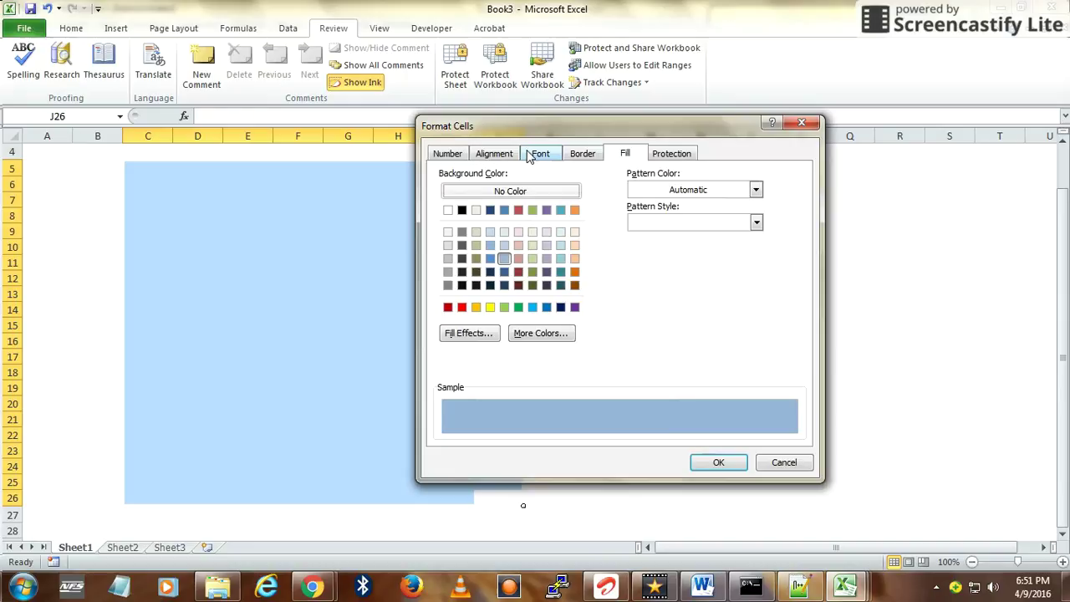
pyautogui.click(533, 258)
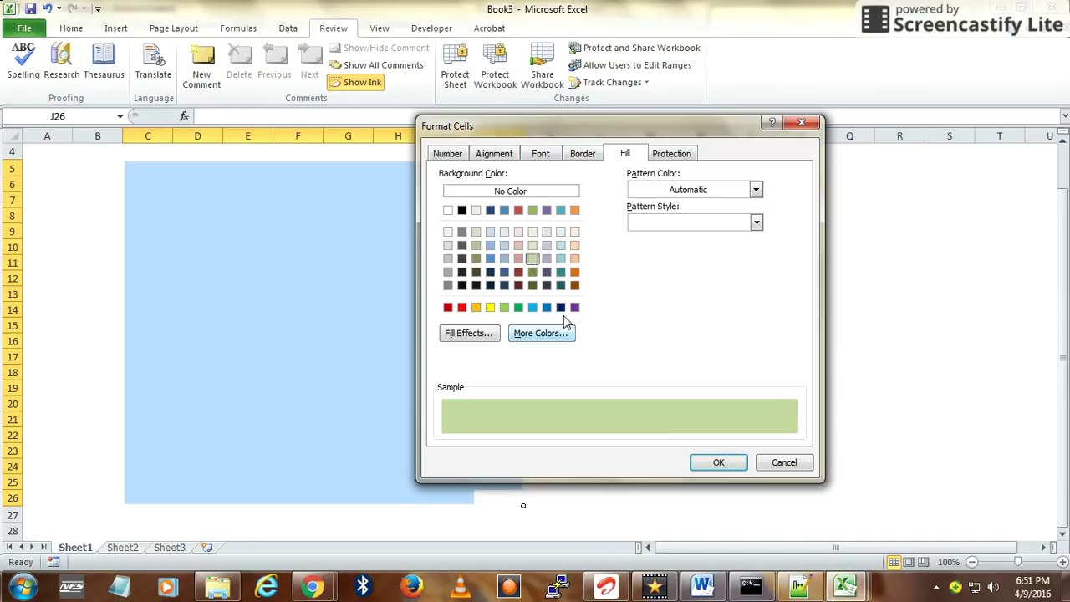
pyautogui.click(719, 462)
pyautogui.click(647, 432)
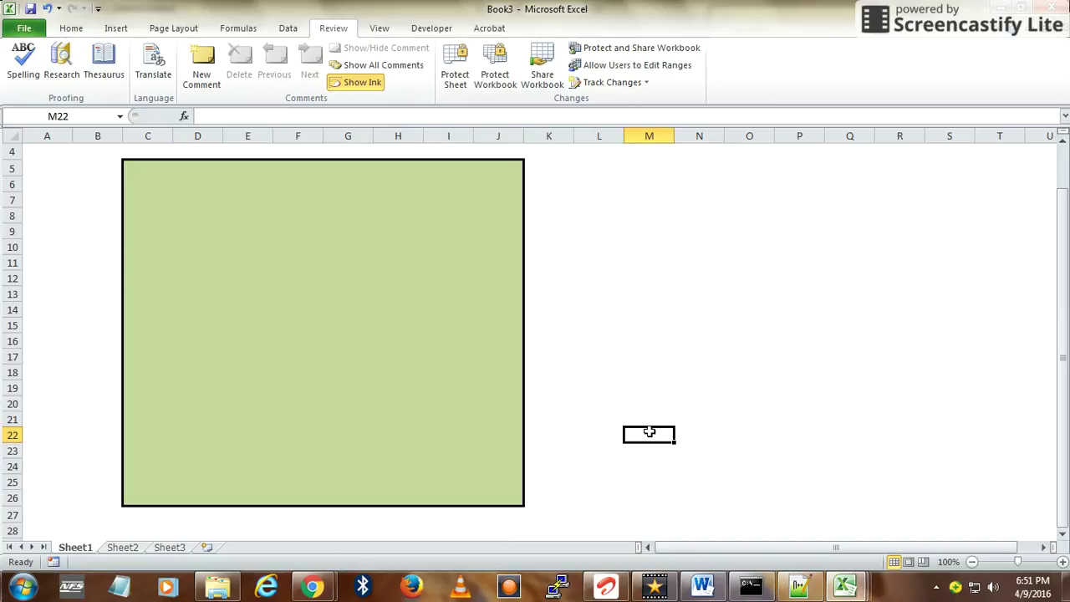
pyautogui.scroll(1, 650, 432)
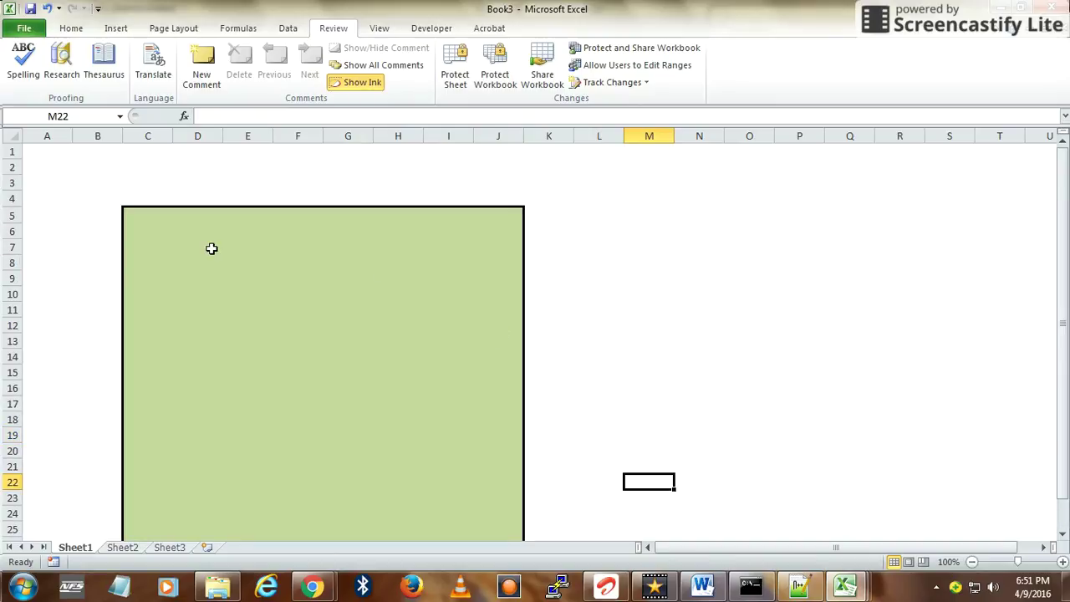
pyautogui.click(214, 280)
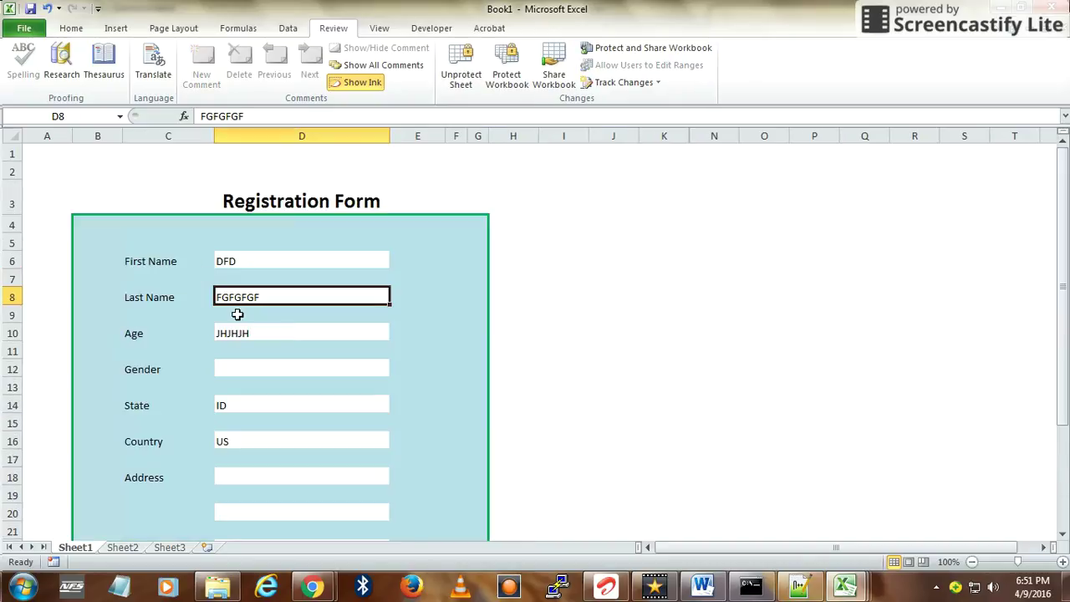
pyautogui.scroll(-2, 205, 301)
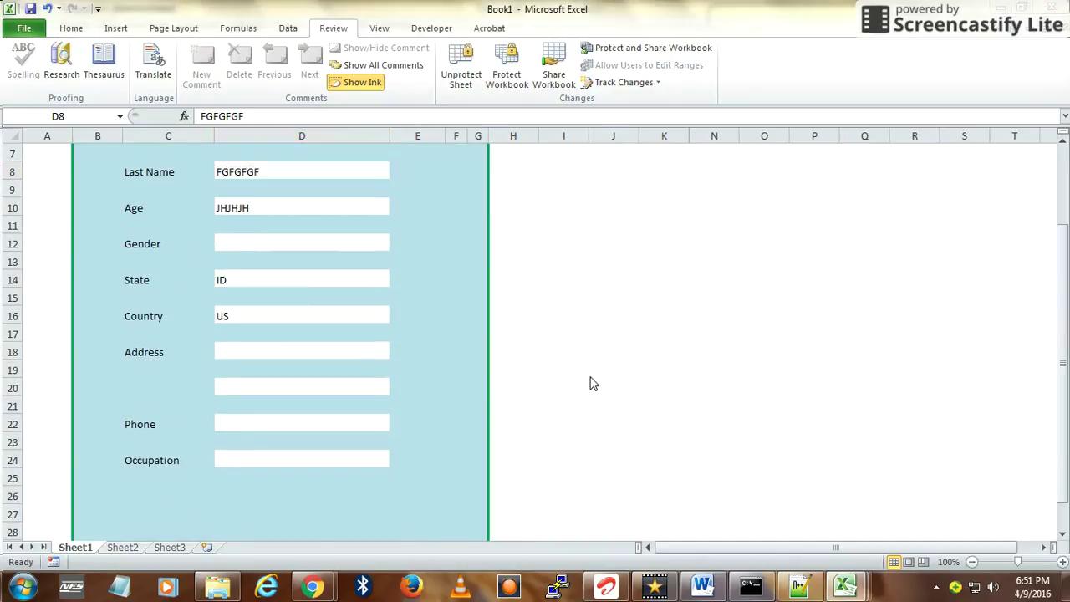
pyautogui.hotkey('ctrl', 'Tab')
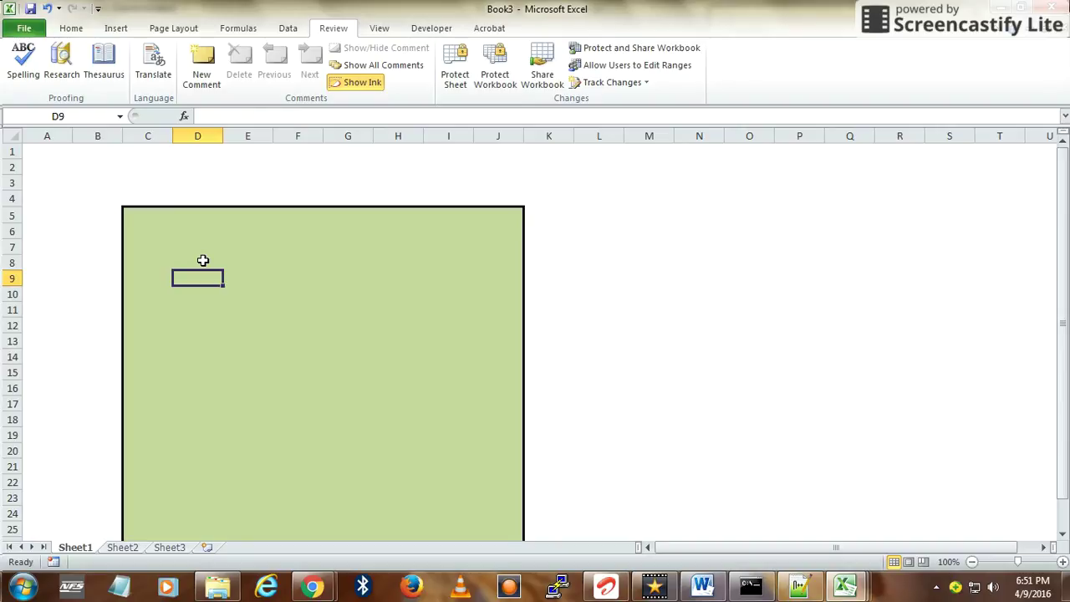
# Type NAME, AGE, GENDER, STATE, COUNTRY and ADDRESS into D9, D11, D13, D15, D17 and D19
pyautogui.write('NAME')
pyautogui.press('Return')
pyautogui.press('Return')
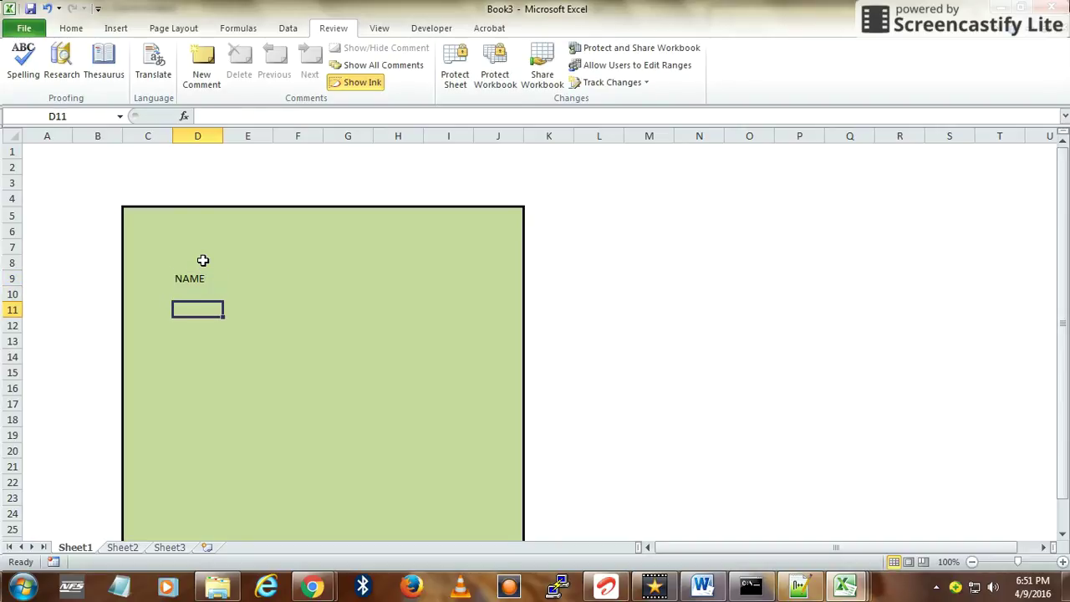
pyautogui.write('A')
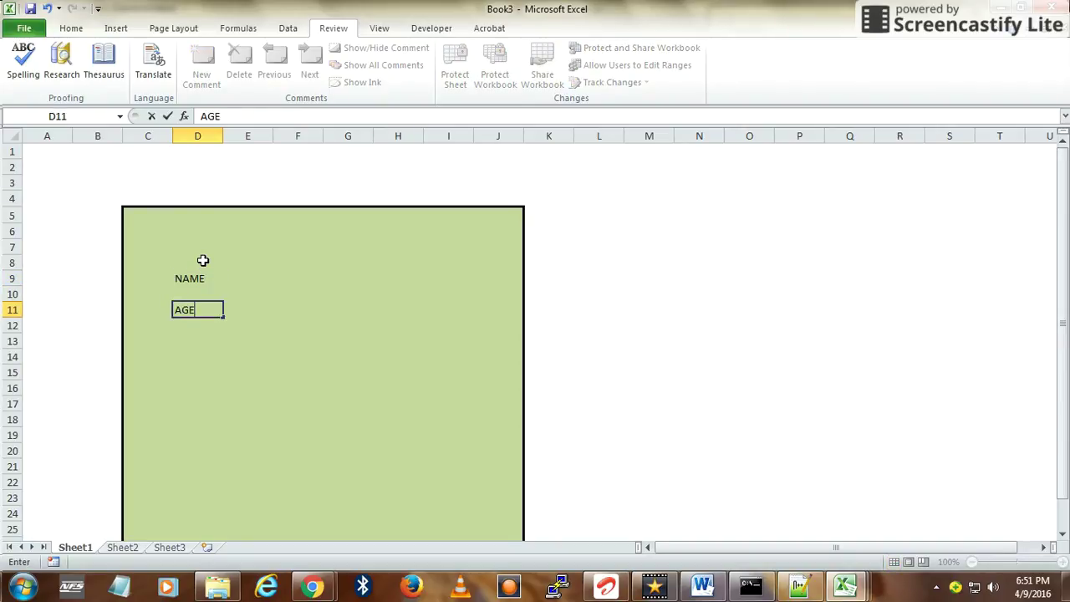
pyautogui.write('GE')
pyautogui.press('Return')
pyautogui.press('Return')
pyautogui.write('GEND')
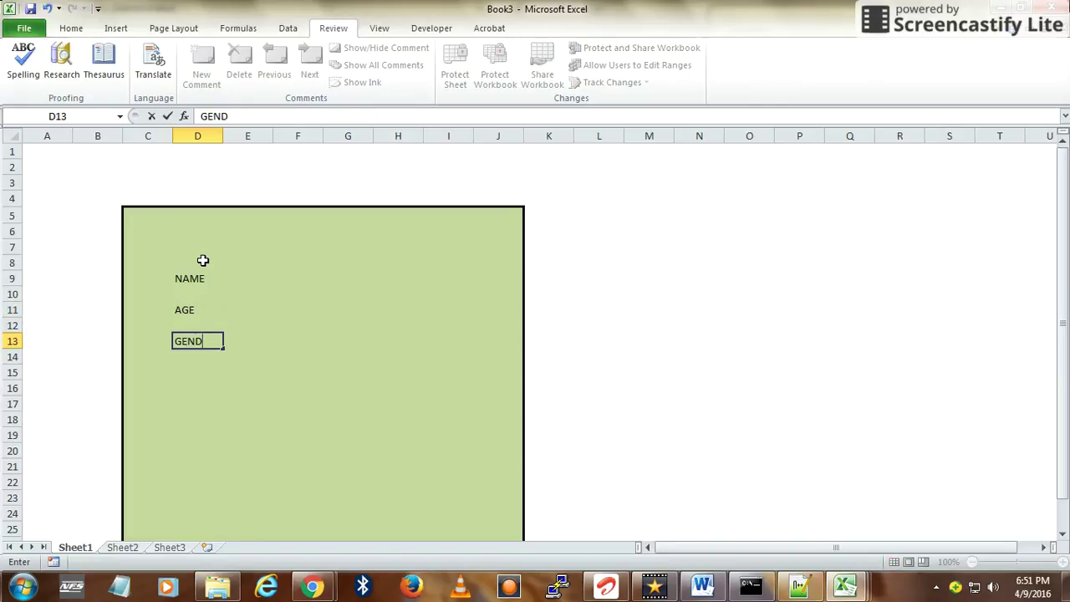
pyautogui.write('ER')
pyautogui.press('Return')
pyautogui.press('Return')
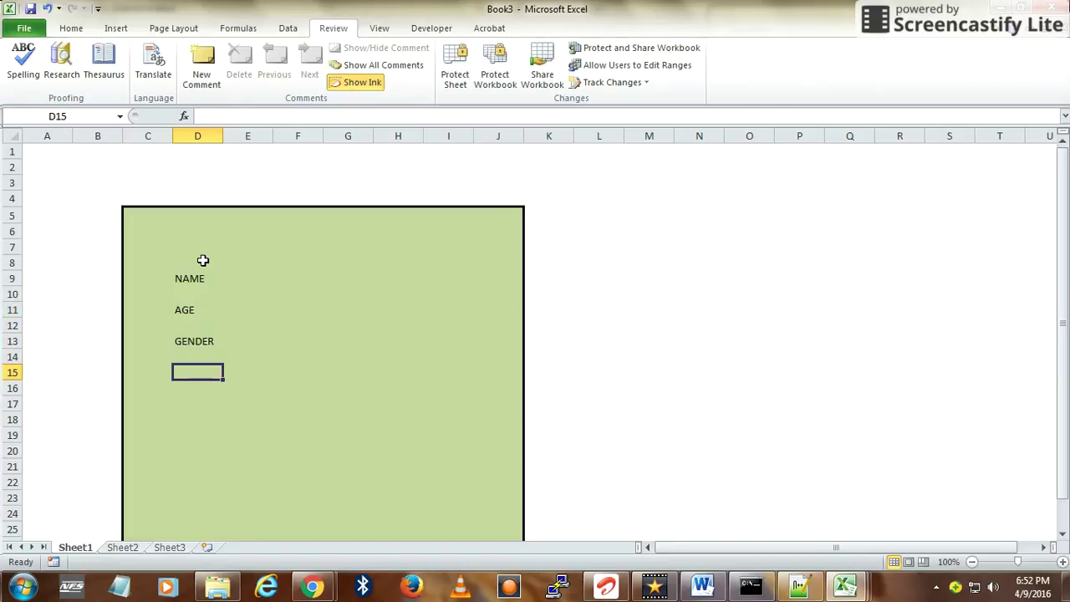
pyautogui.write('STATE')
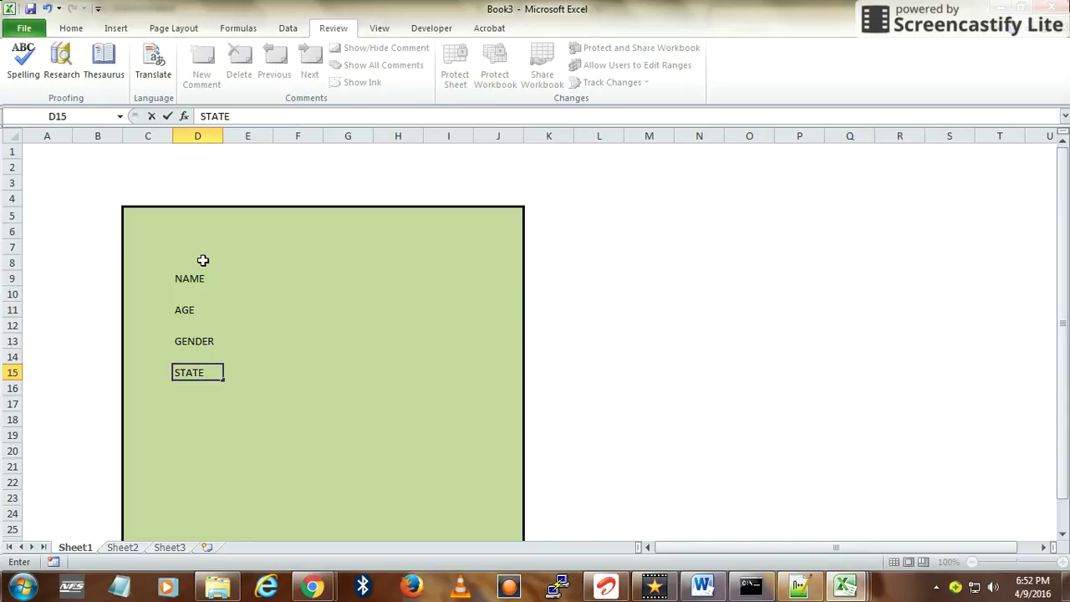
pyautogui.press('Return')
pyautogui.press('Return')
pyautogui.write('COUN')
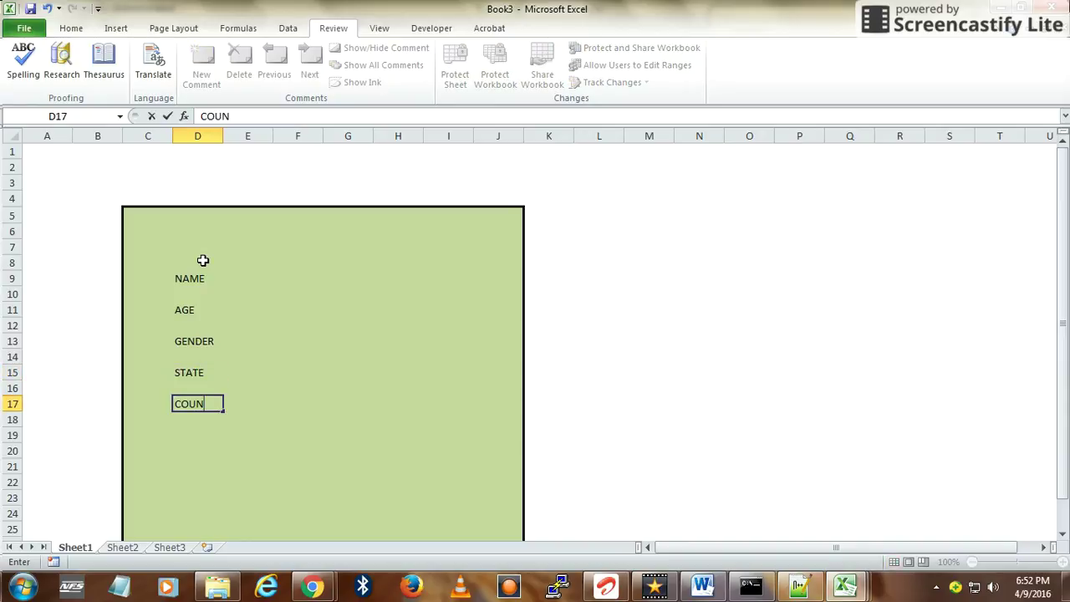
pyautogui.write('TRY')
pyautogui.press('Return')
pyautogui.press('Return')
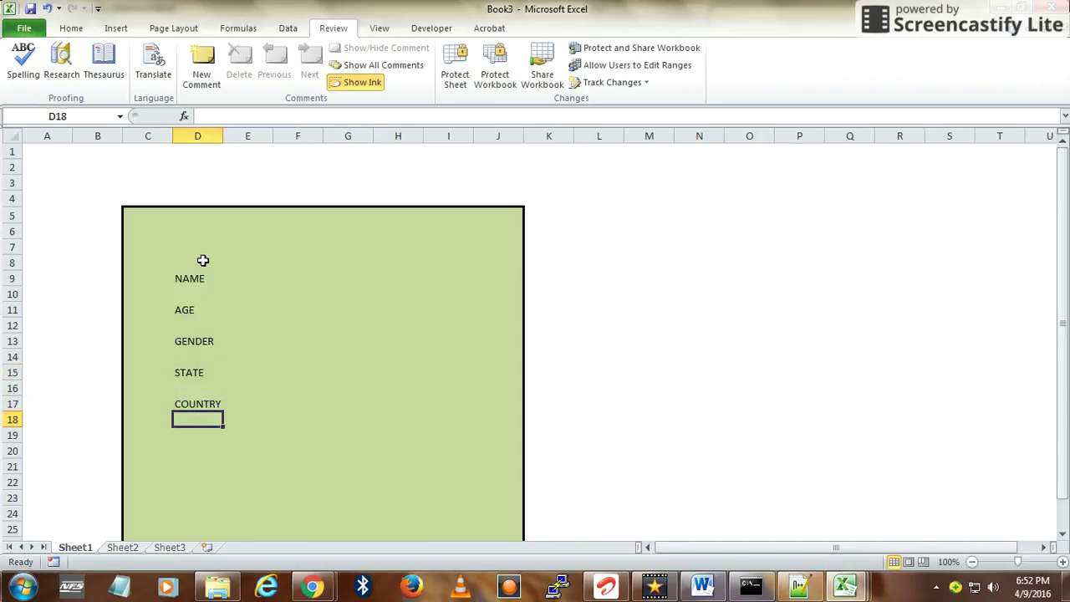
pyautogui.write('ADDRESS')
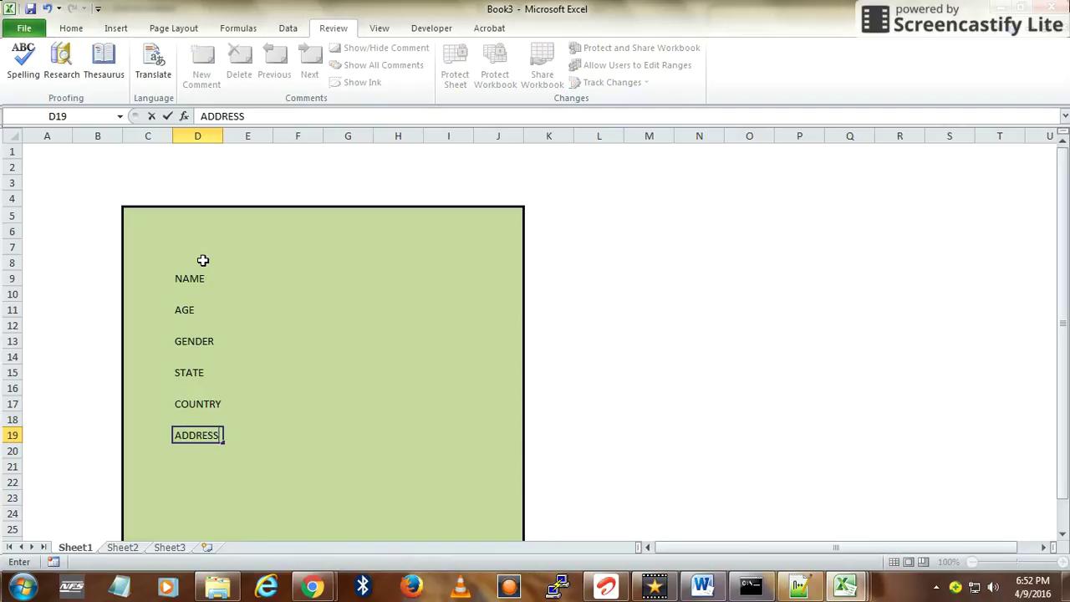
pyautogui.press('Return')
pyautogui.press('Up')
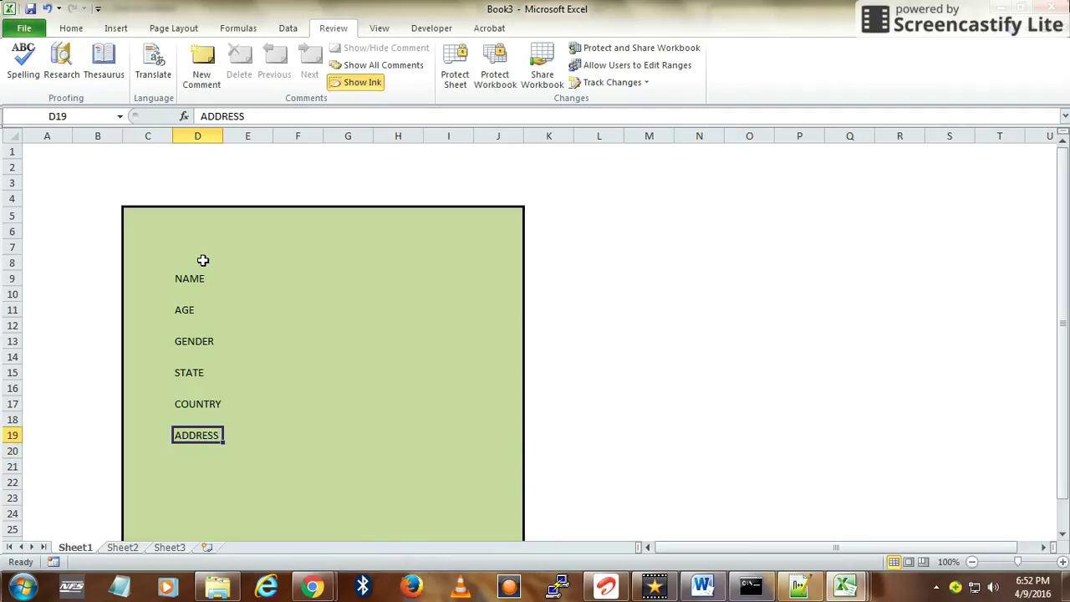
# Make F9:H9 beside NAME a white input box using Format Painter from blank cell M11
pyautogui.moveTo(197, 276); pyautogui.dragTo(197, 437)
pyautogui.click(295, 279)
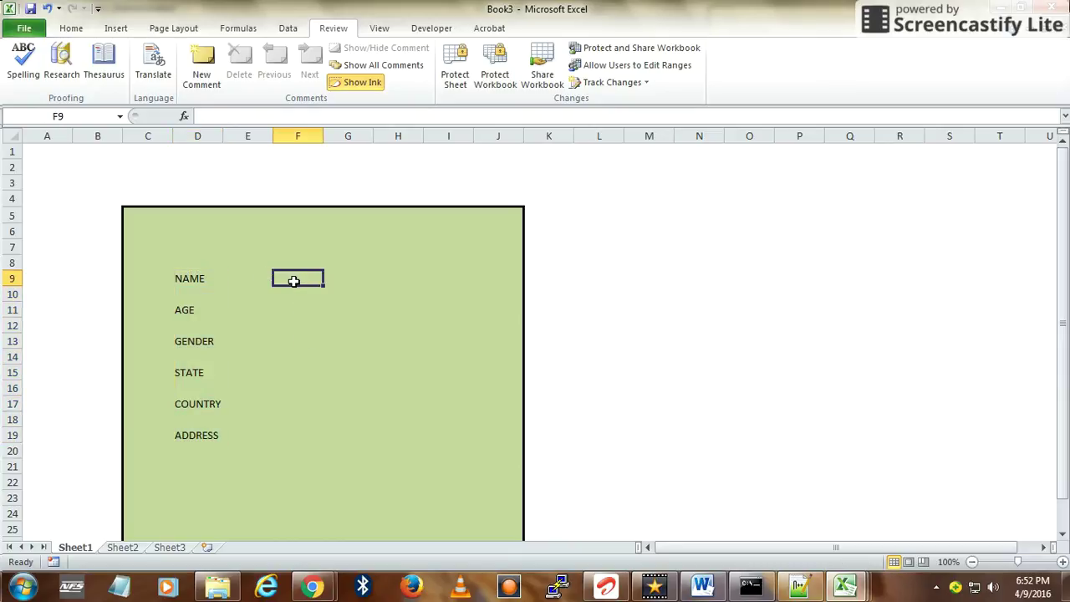
pyautogui.moveTo(298, 281); pyautogui.dragTo(377, 287)
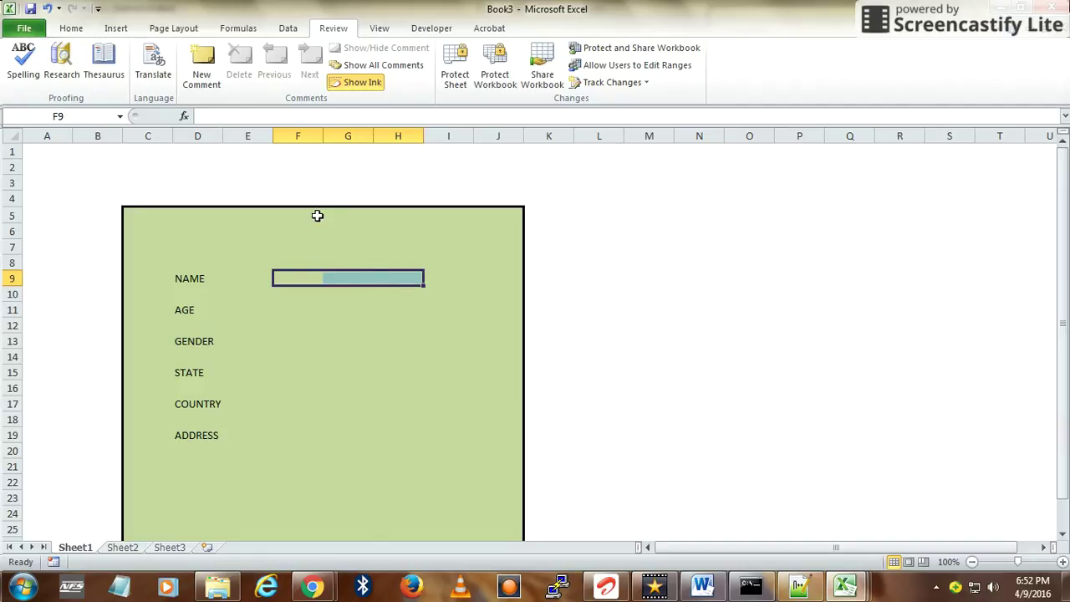
pyautogui.rightClick(313, 278)
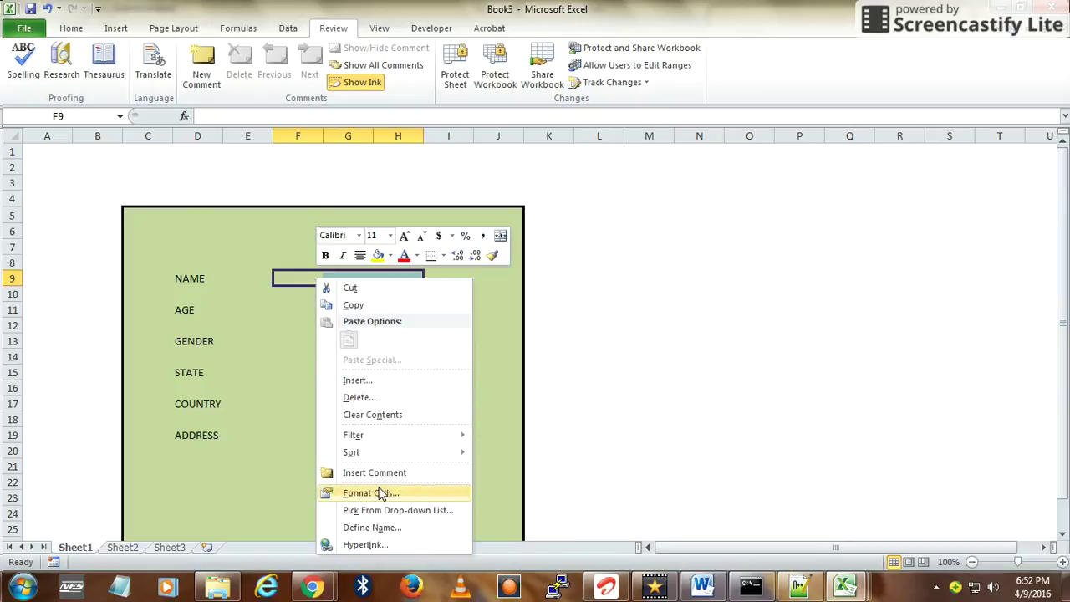
pyautogui.click(597, 288)
pyautogui.click(629, 306)
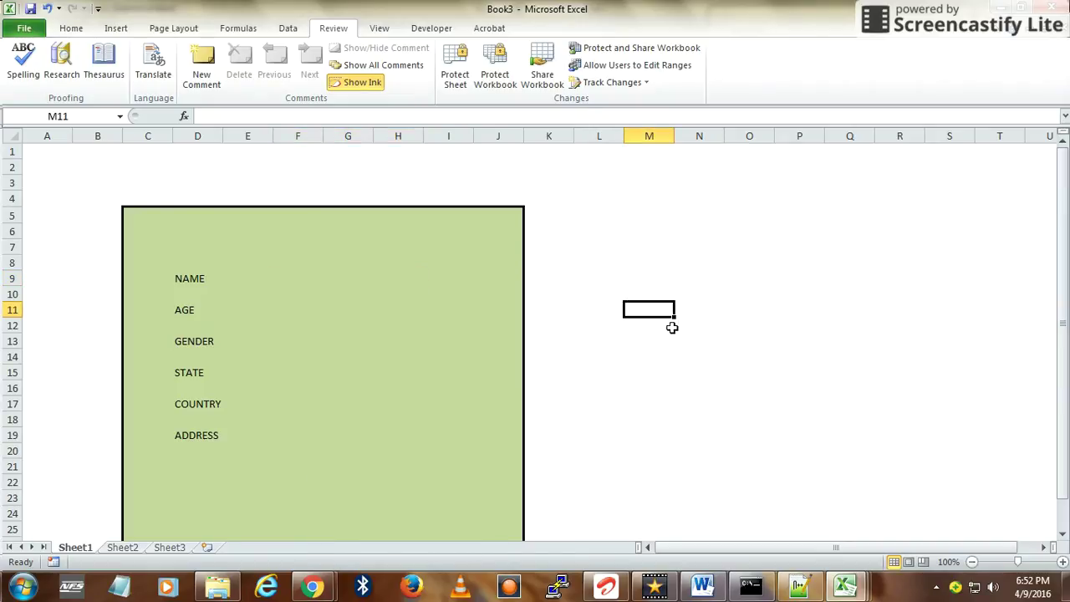
pyautogui.click(72, 28)
pyautogui.click(80, 82)
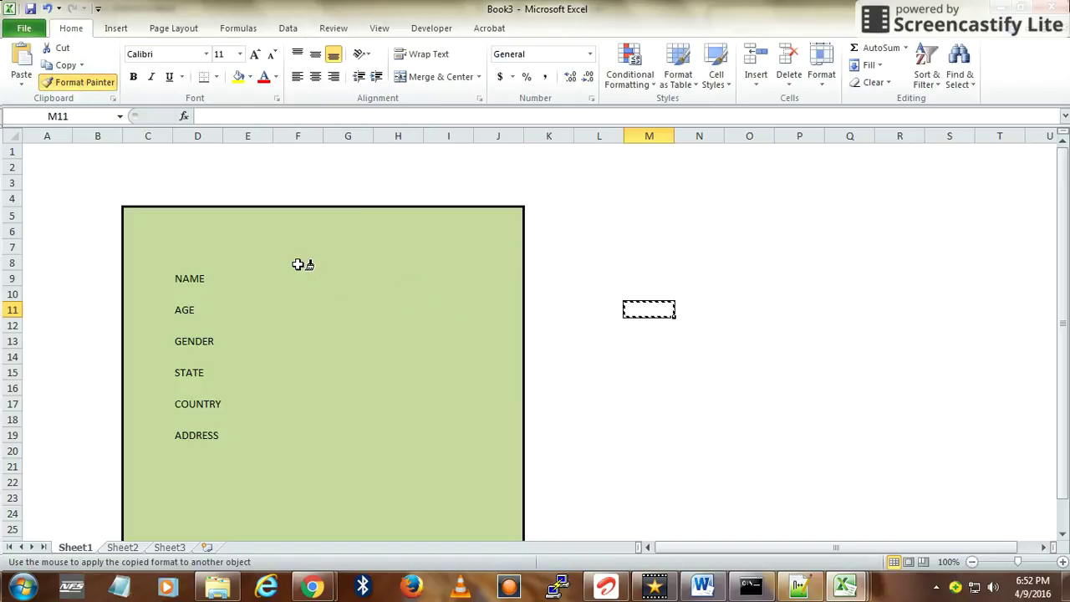
pyautogui.moveTo(292, 276); pyautogui.dragTo(387, 280)
pyautogui.click(607, 302)
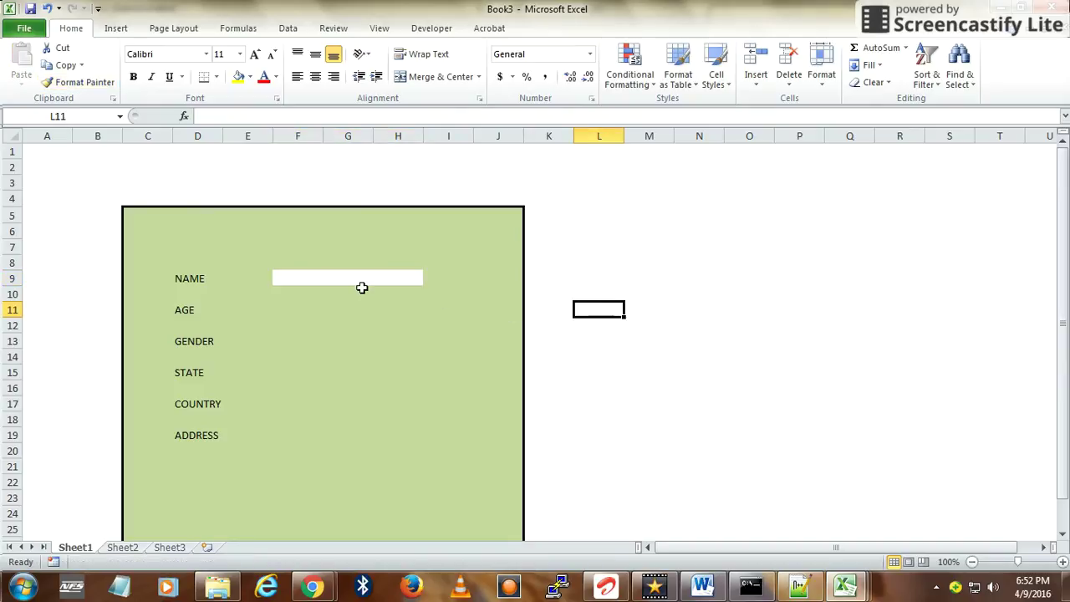
# Reselect the white F9:H9 NAME box as the format source after a stray cell move
pyautogui.moveTo(281, 274); pyautogui.dragTo(380, 277)
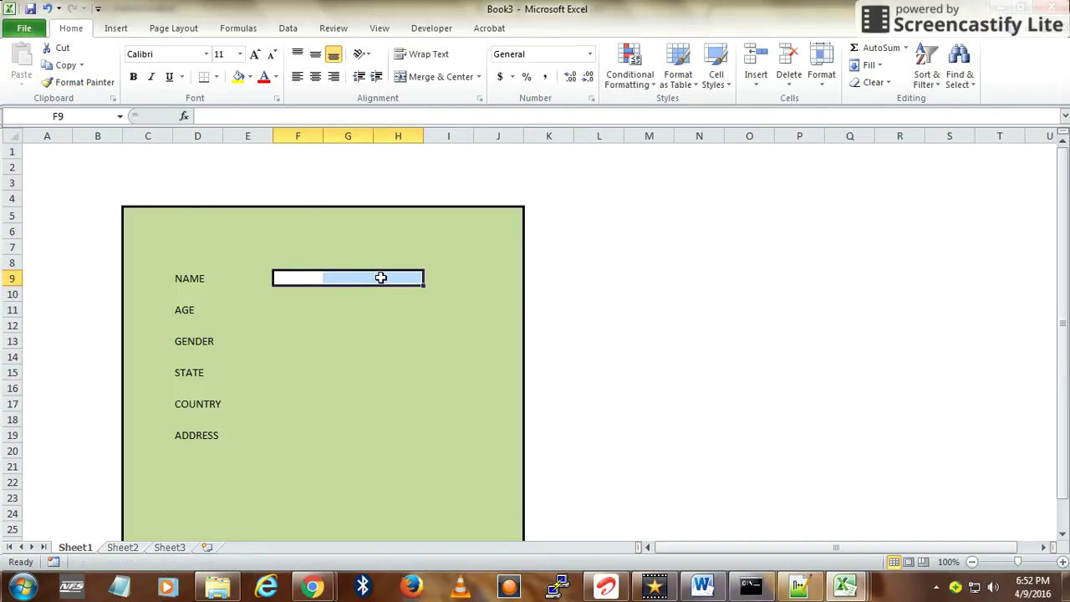
pyautogui.click(87, 84)
pyautogui.click(87, 83)
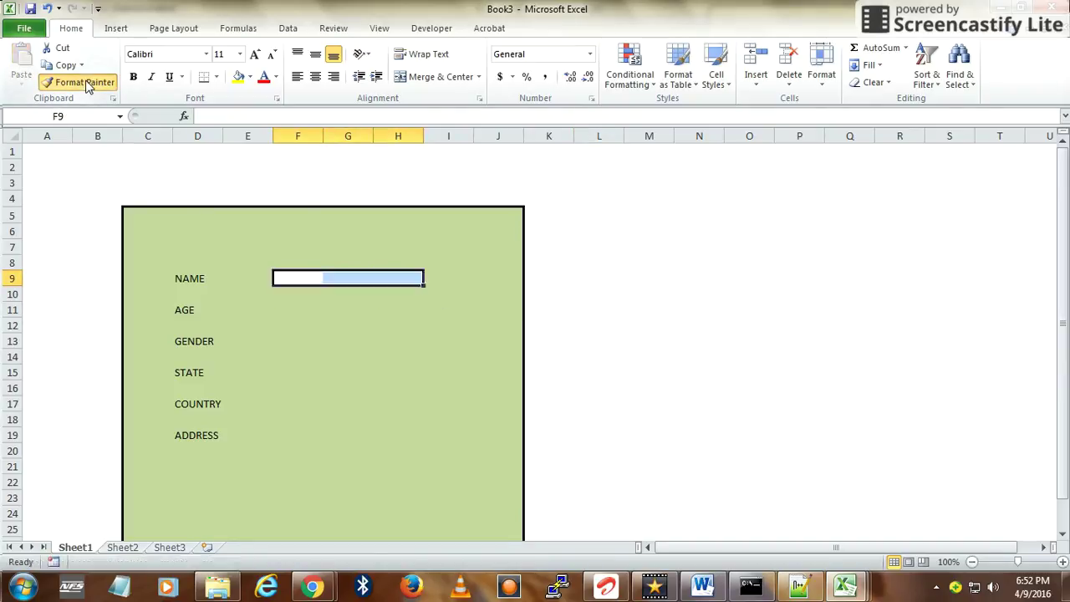
pyautogui.click(285, 312)
pyautogui.moveTo(285, 312); pyautogui.dragTo(405, 311)
pyautogui.click(306, 275)
pyautogui.moveTo(306, 276); pyautogui.dragTo(410, 293)
pyautogui.click(303, 279)
pyautogui.moveTo(323, 281); pyautogui.dragTo(407, 283)
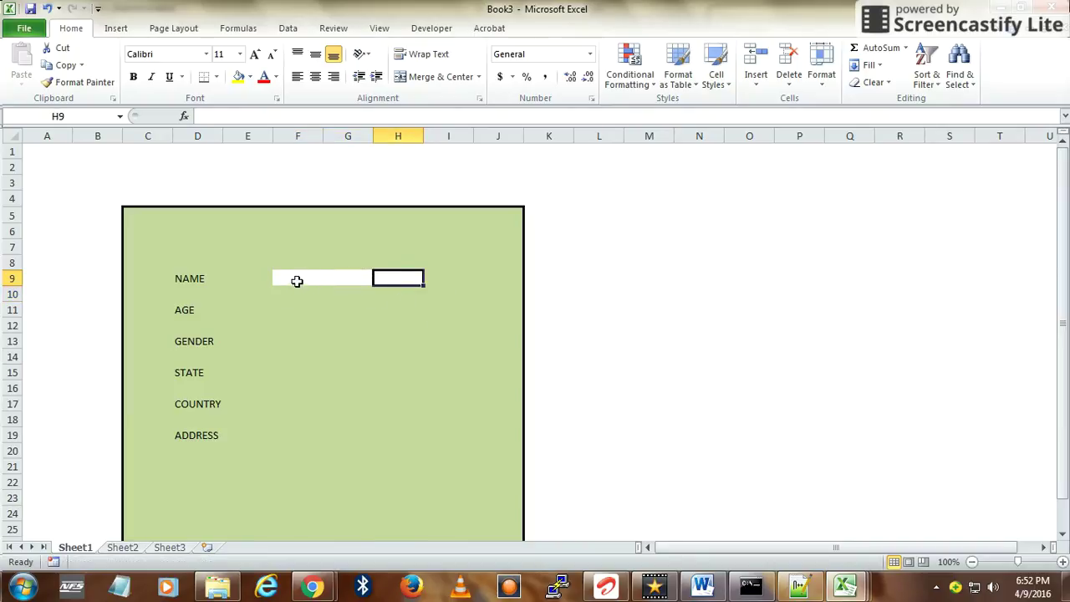
pyautogui.moveTo(296, 281); pyautogui.dragTo(399, 285)
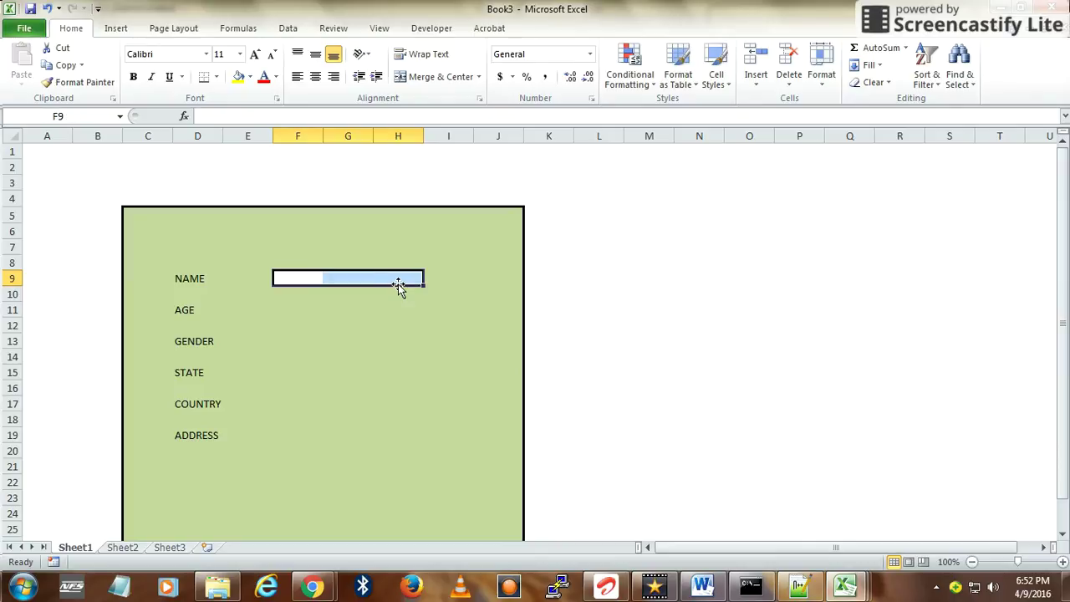
# Paint the F9:H9 box format into rows 11, 13, 15, 17, 19 and 21
pyautogui.click(81, 82)
pyautogui.click(286, 309)
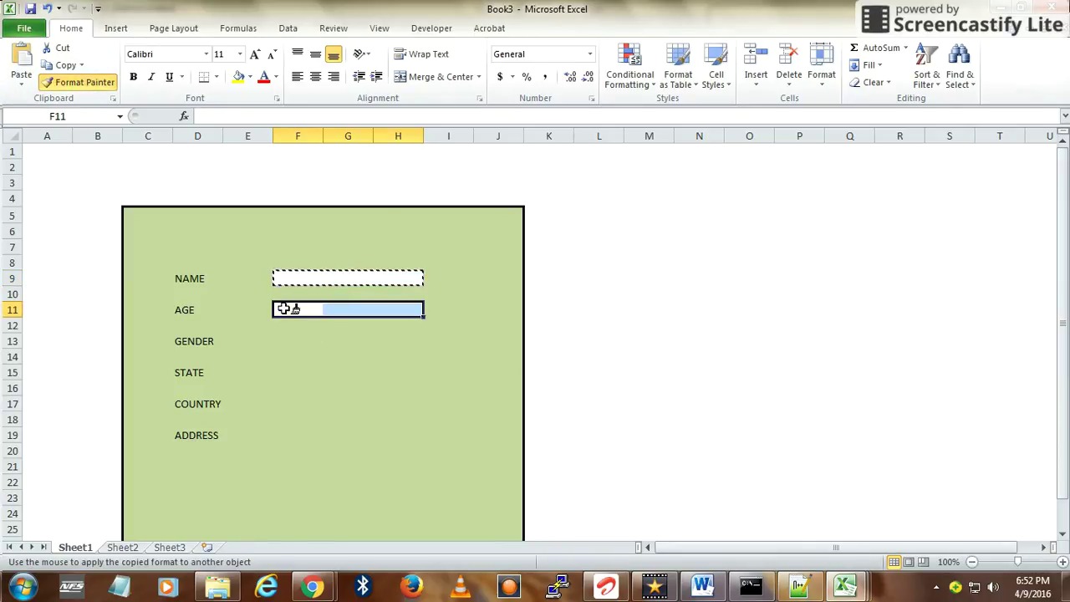
pyautogui.click(284, 340)
pyautogui.click(285, 371)
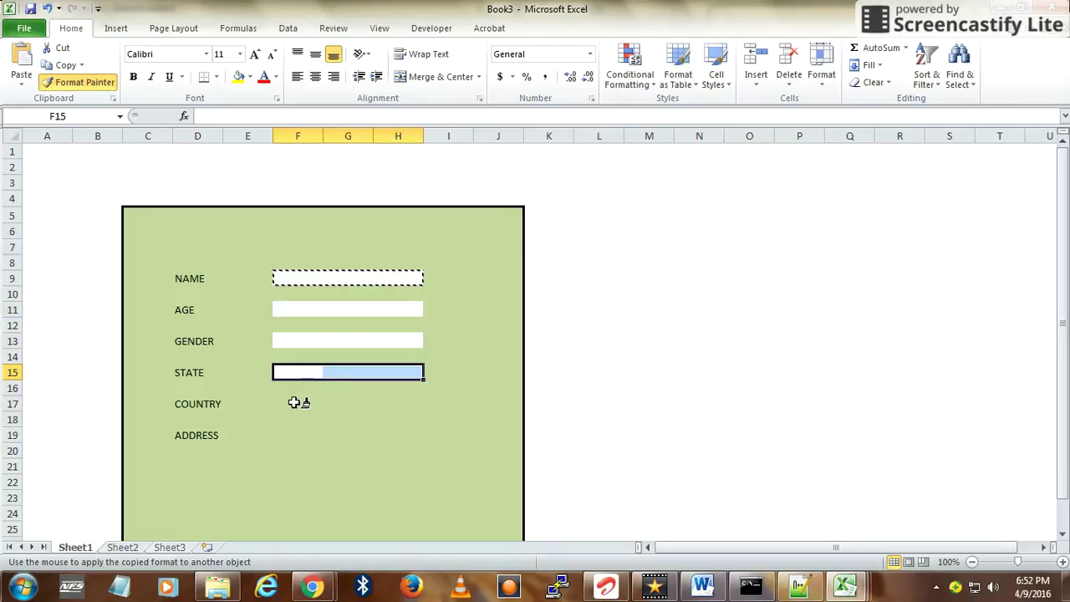
pyautogui.click(295, 403)
pyautogui.click(283, 436)
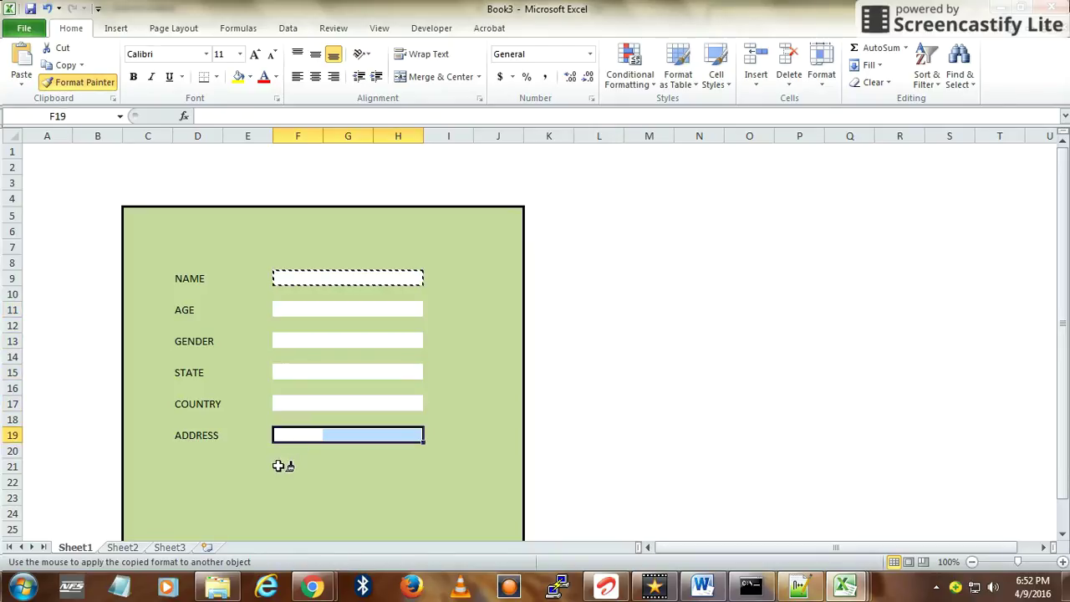
pyautogui.click(280, 466)
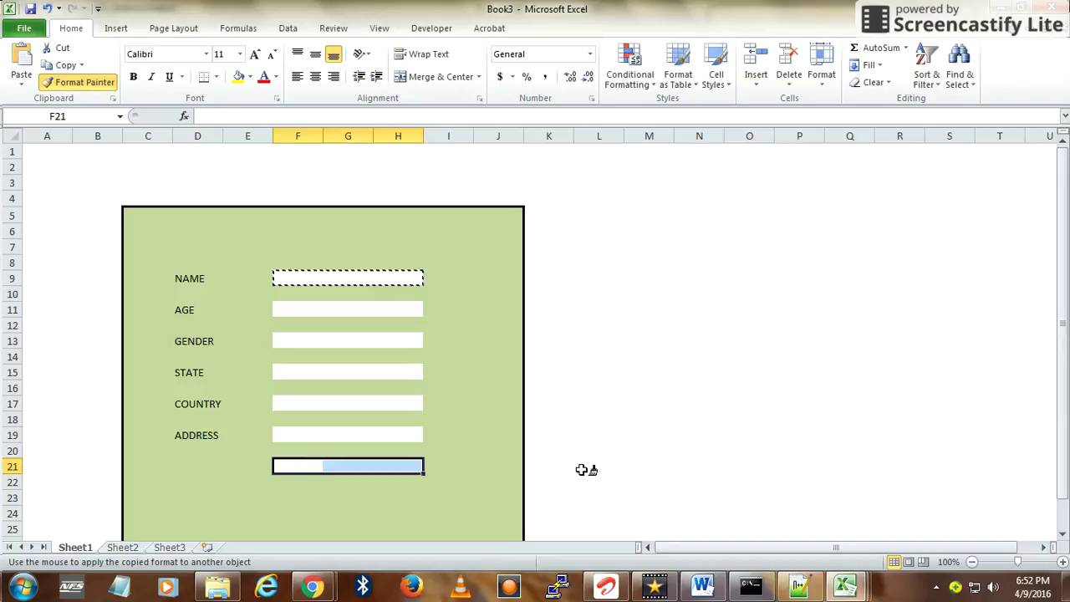
pyautogui.press('Escape')
pyautogui.click(602, 402)
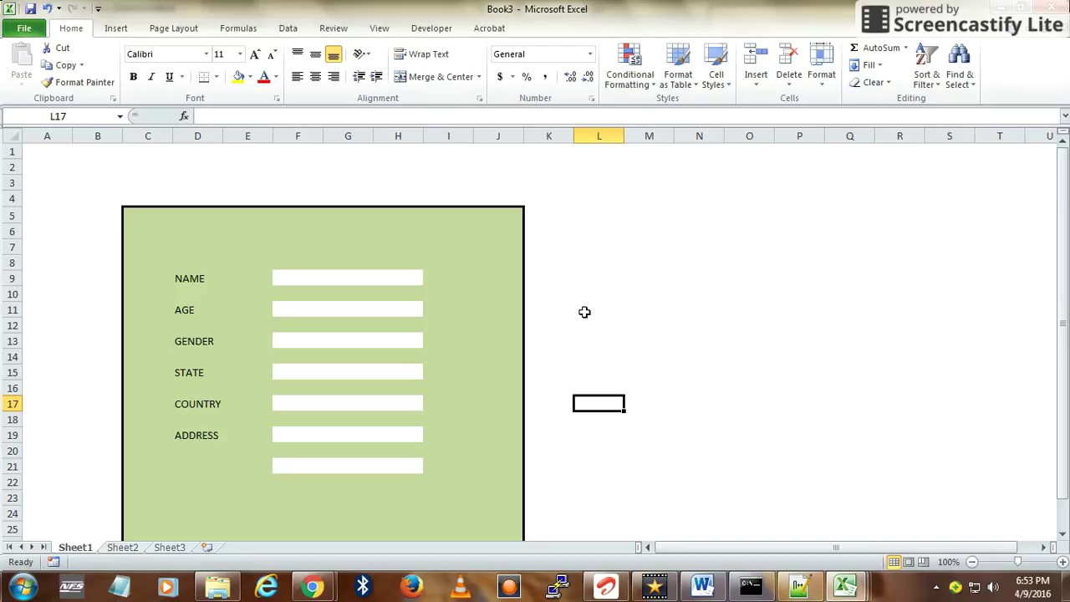
# Select the whole sheet, show Review, and keep every cell Locked under Format Cells Protection
pyautogui.click(11, 134)
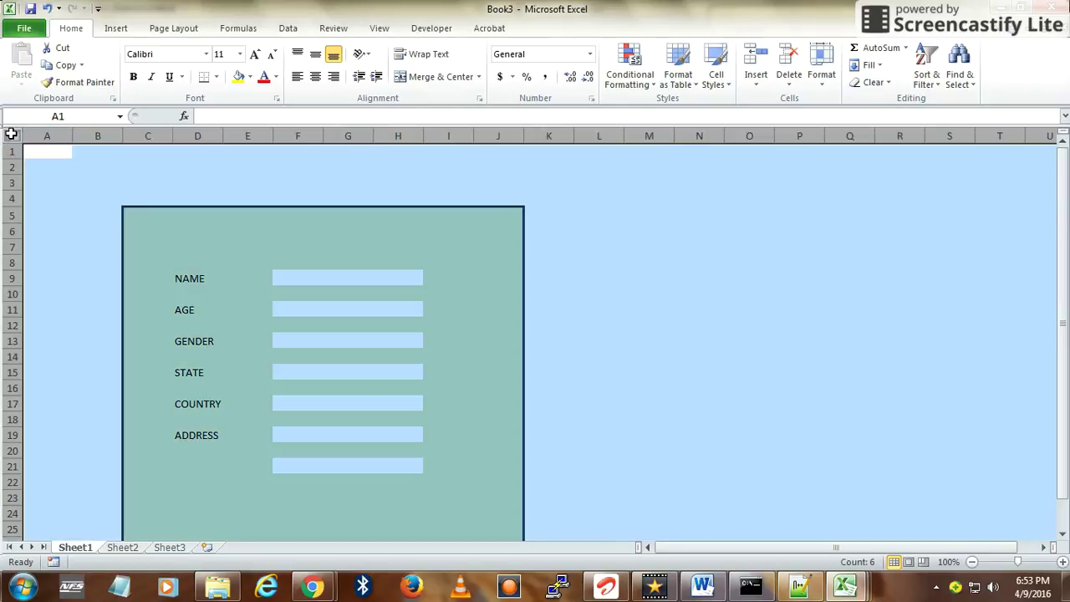
pyautogui.click(335, 29)
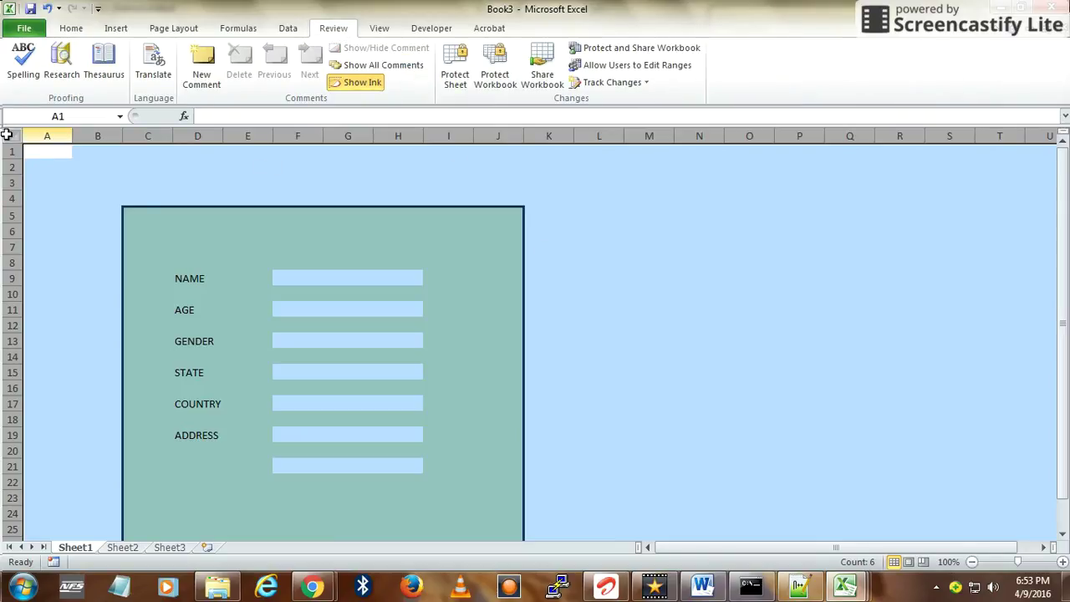
pyautogui.rightClick(558, 244)
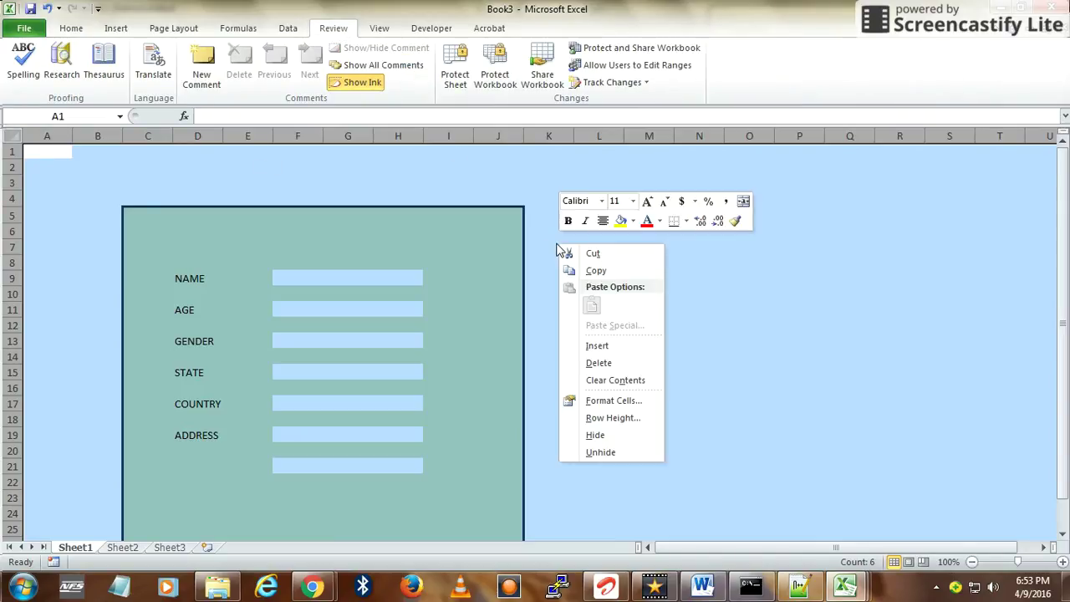
pyautogui.click(607, 401)
pyautogui.click(655, 244)
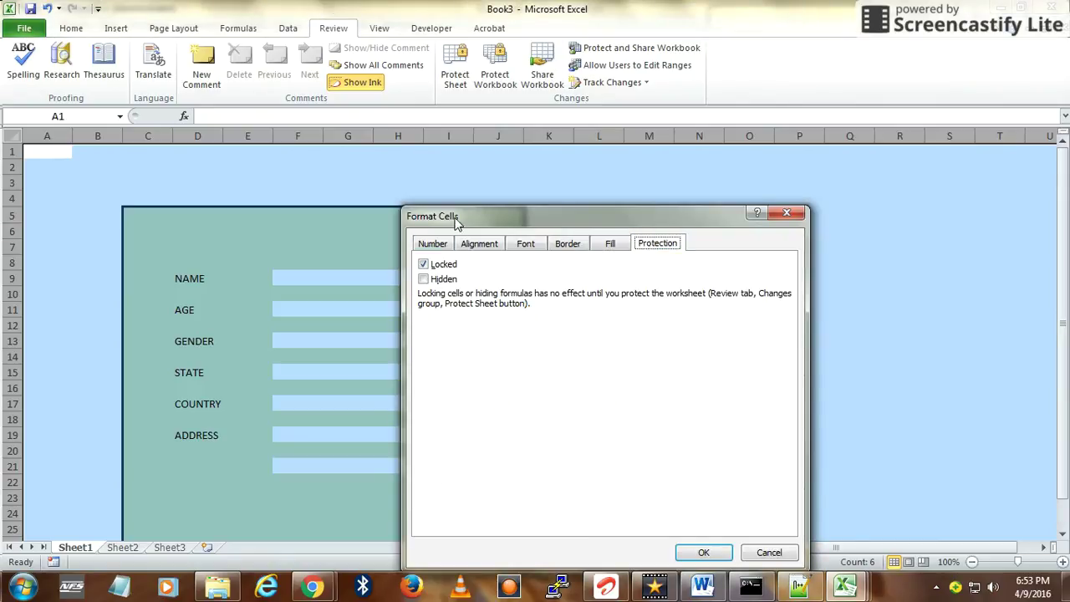
pyautogui.moveTo(455, 222); pyautogui.dragTo(518, 110)
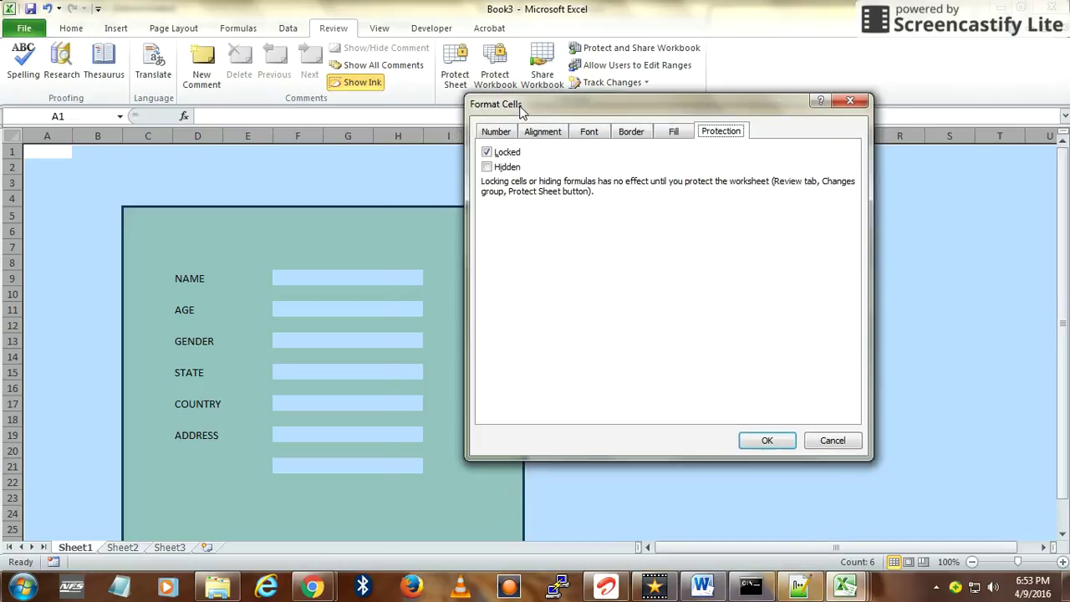
pyautogui.click(768, 440)
pyautogui.click(705, 403)
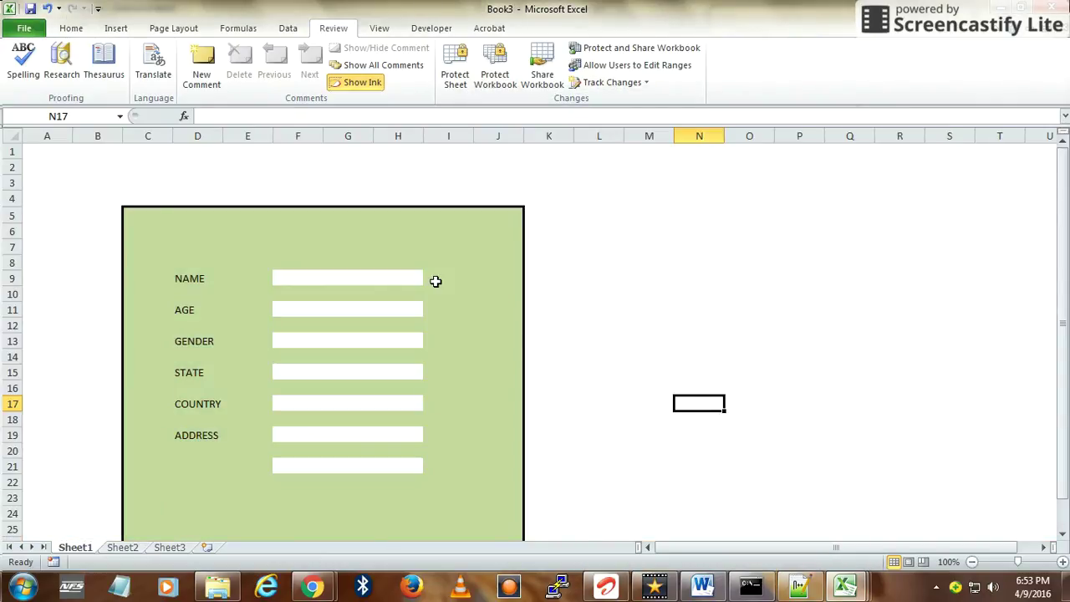
# Select all seven white input boxes, F9:H9 through F21:H21, together
pyautogui.click(348, 278)
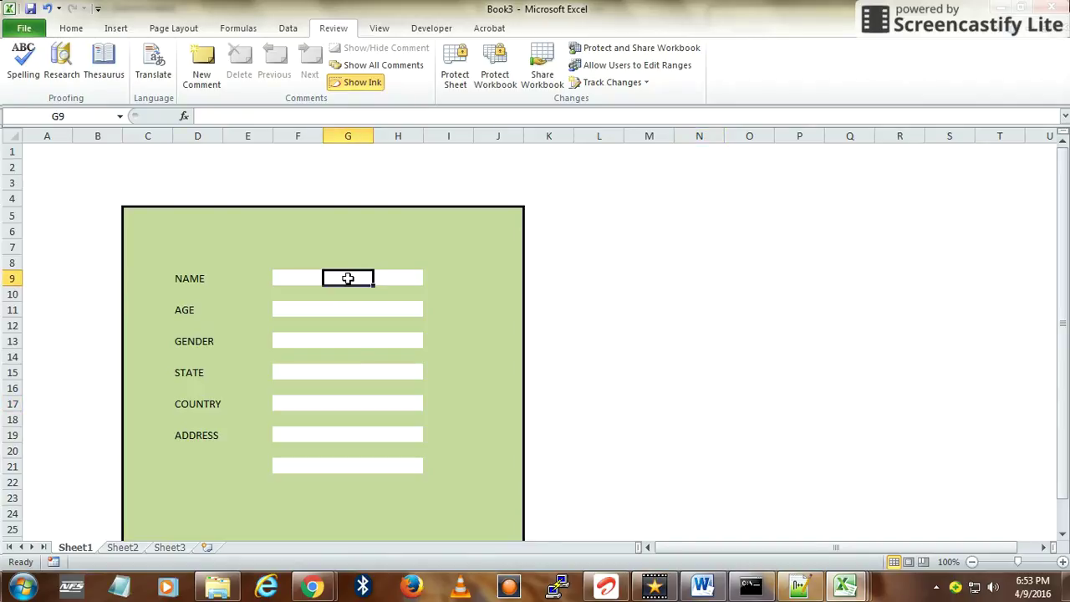
pyautogui.moveTo(286, 279); pyautogui.dragTo(385, 280)
pyautogui.click(294, 276)
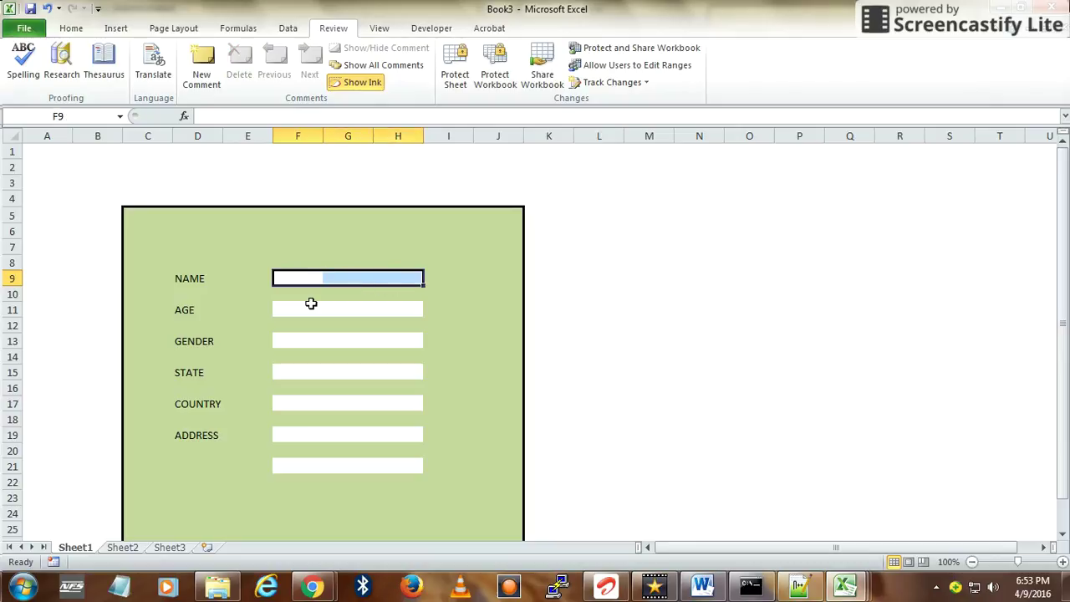
pyautogui.keyDown('ctrl'); pyautogui.moveTo(301, 306); pyautogui.dragTo(410, 314); pyautogui.keyUp('ctrl')
pyautogui.keyDown('ctrl'); pyautogui.moveTo(292, 337); pyautogui.dragTo(406, 338); pyautogui.keyUp('ctrl')
pyautogui.keyDown('ctrl'); pyautogui.moveTo(278, 366); pyautogui.dragTo(390, 366); pyautogui.keyUp('ctrl')
pyautogui.keyDown('ctrl'); pyautogui.moveTo(293, 407); pyautogui.dragTo(388, 399); pyautogui.keyUp('ctrl')
pyautogui.keyDown('ctrl'); pyautogui.moveTo(287, 440); pyautogui.dragTo(378, 435); pyautogui.keyUp('ctrl')
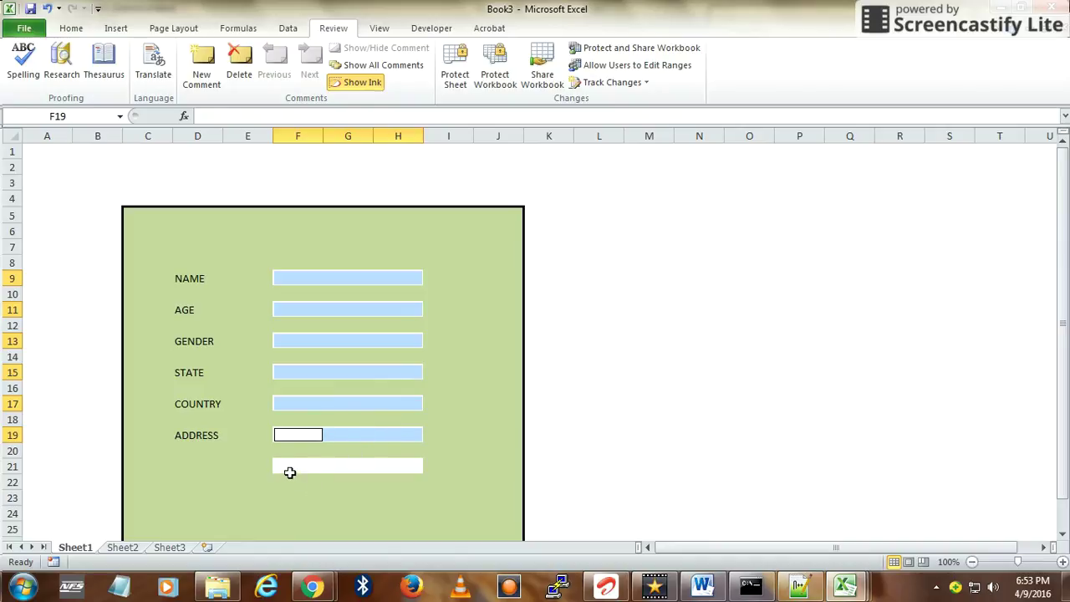
pyautogui.keyDown('ctrl'); pyautogui.moveTo(289, 473); pyautogui.dragTo(410, 468); pyautogui.keyUp('ctrl')
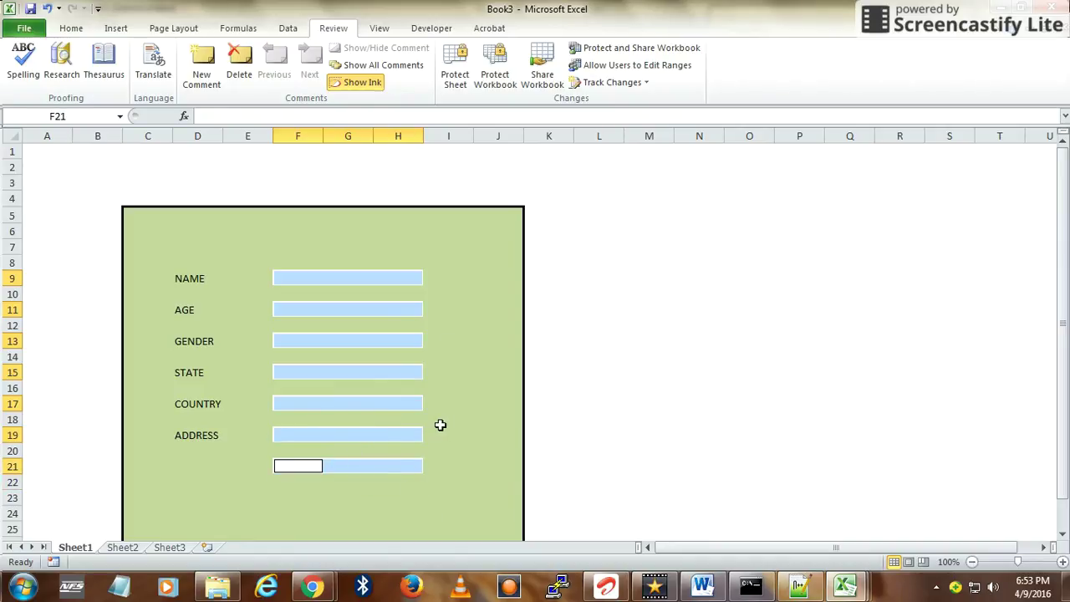
# Merge each selected box's cells into one via Format Cells > Alignment > Merge cells
pyautogui.rightClick(411, 277)
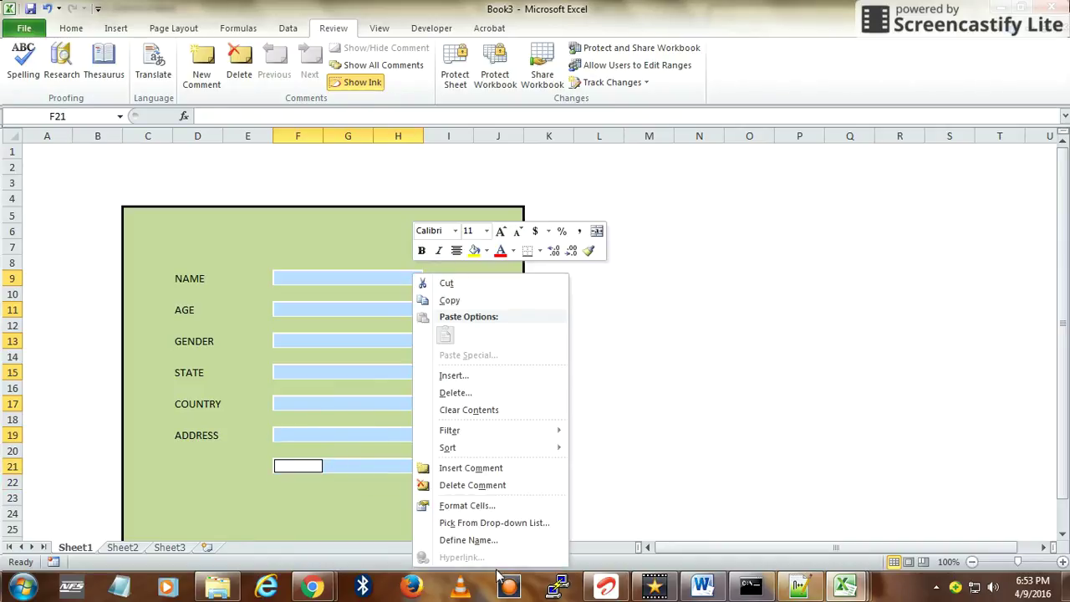
pyautogui.click(483, 510)
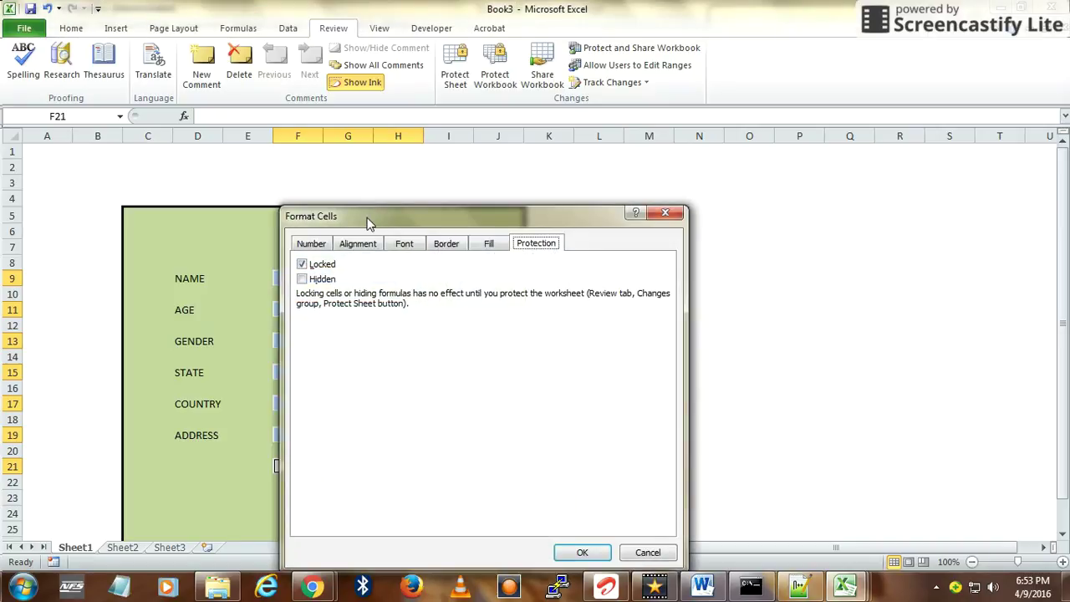
pyautogui.moveTo(368, 223); pyautogui.dragTo(444, 155)
pyautogui.click(433, 176)
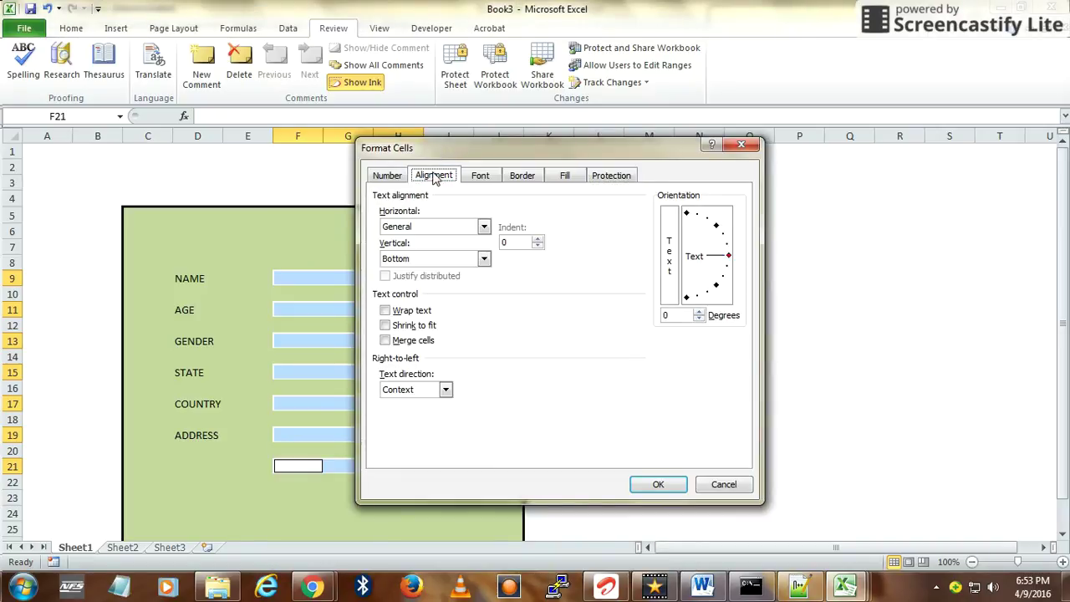
pyautogui.click(386, 341)
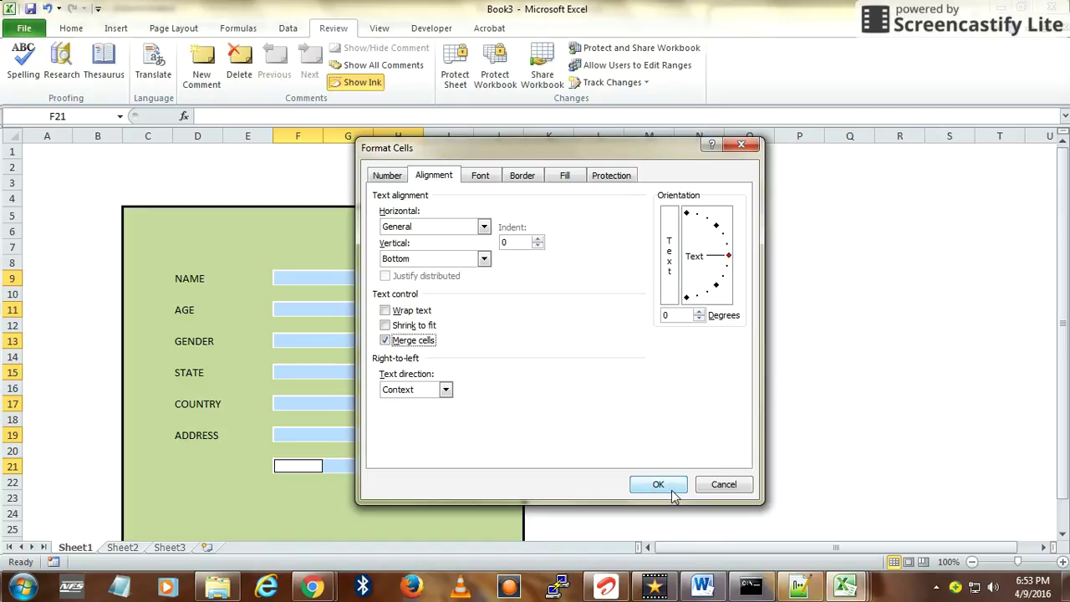
pyautogui.moveTo(548, 148); pyautogui.dragTo(692, 125)
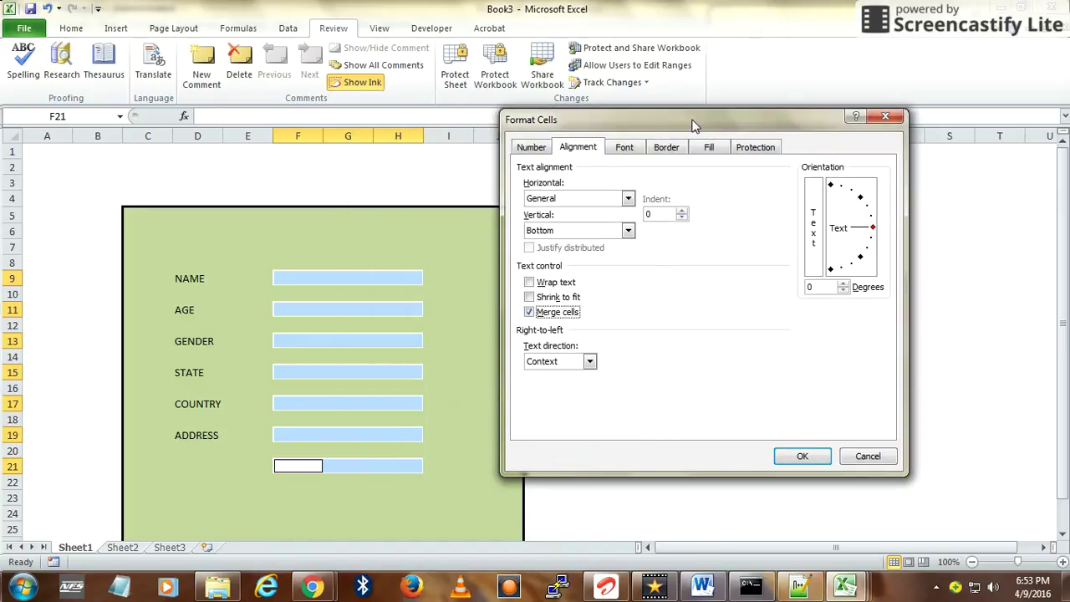
pyautogui.click(801, 458)
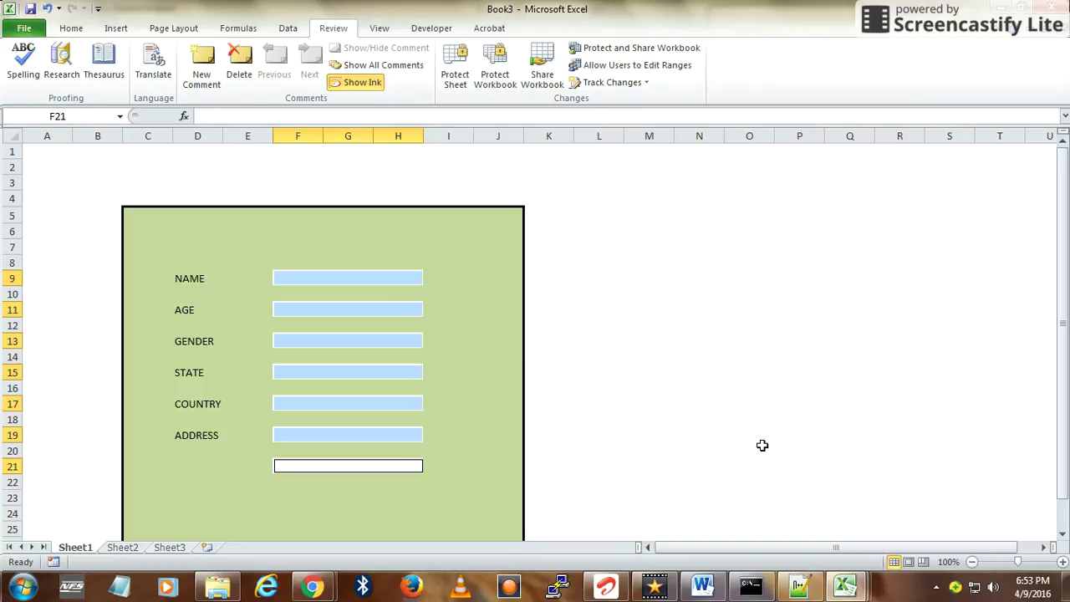
# Uncheck Locked on the Protection settings for the merged input boxes
pyautogui.rightClick(360, 284)
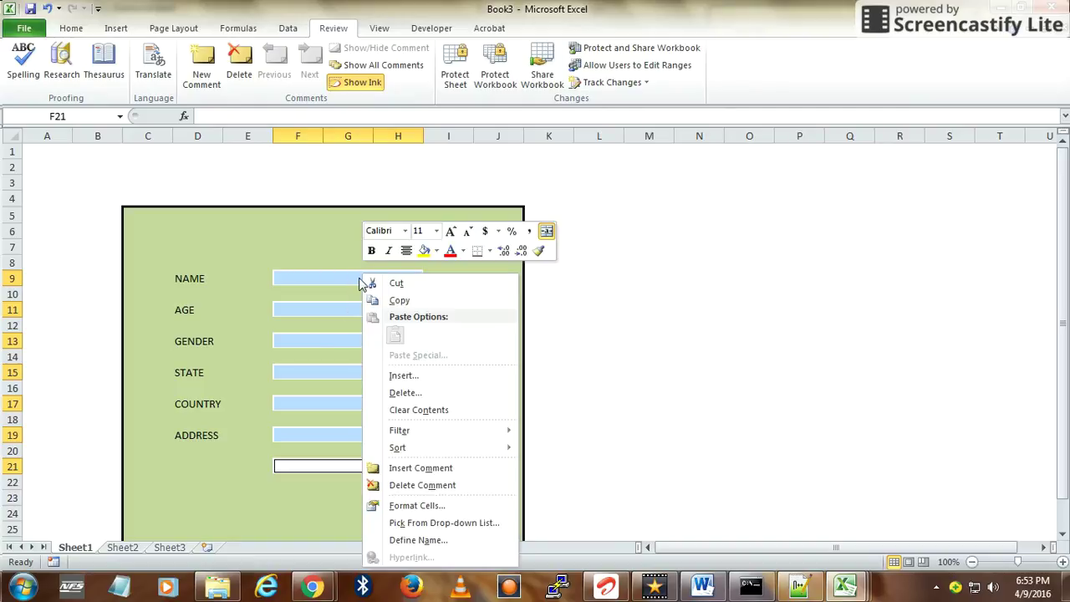
pyautogui.click(411, 506)
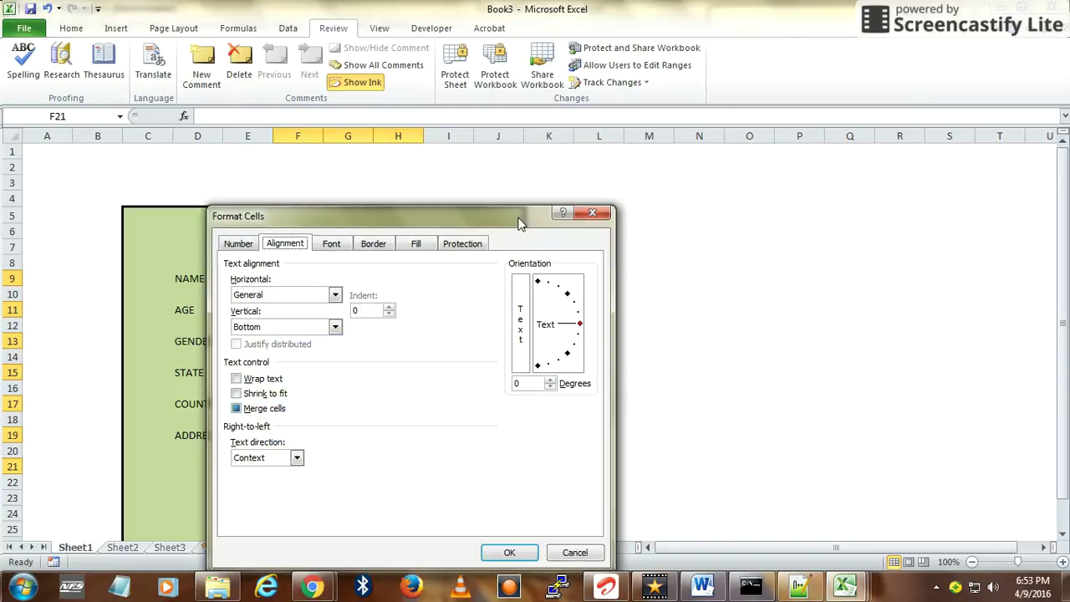
pyautogui.moveTo(518, 224); pyautogui.dragTo(715, 152)
pyautogui.click(666, 174)
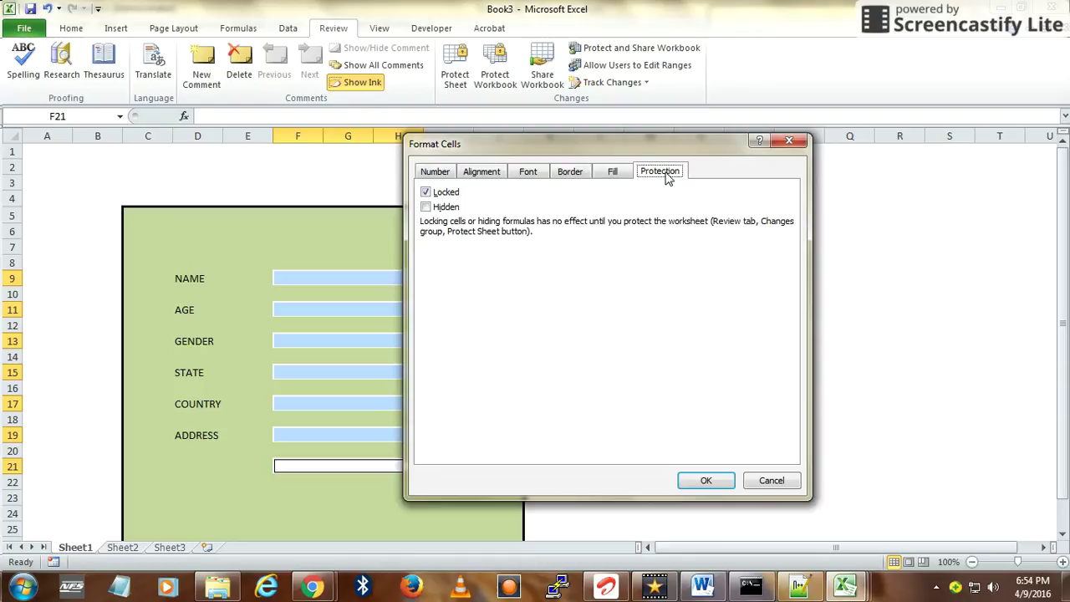
pyautogui.click(447, 193)
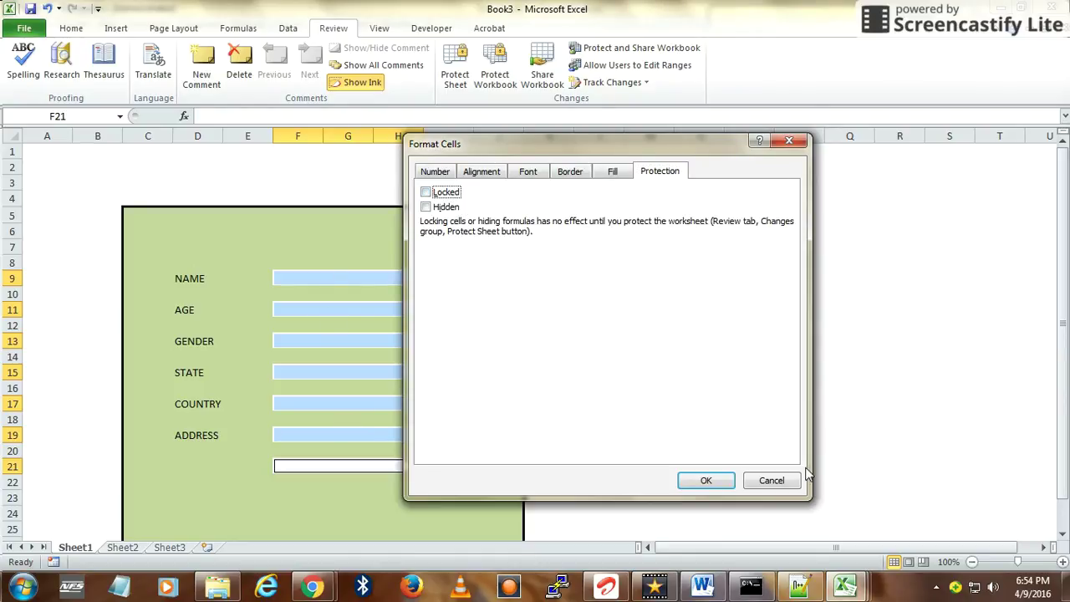
# Apply the unlocked setting and check the merged NAME and AGE boxes
pyautogui.click(719, 482)
pyautogui.click(666, 387)
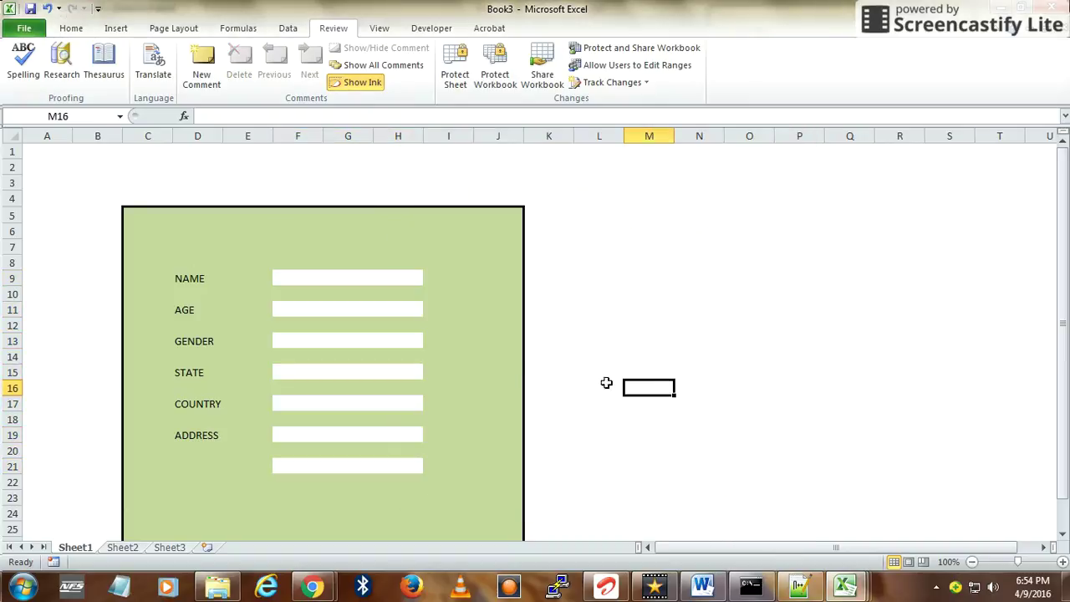
pyautogui.click(605, 303)
pyautogui.click(395, 280)
pyautogui.click(377, 313)
# Protect the sheet, allowing only unlocked cells to be selected
pyautogui.click(636, 340)
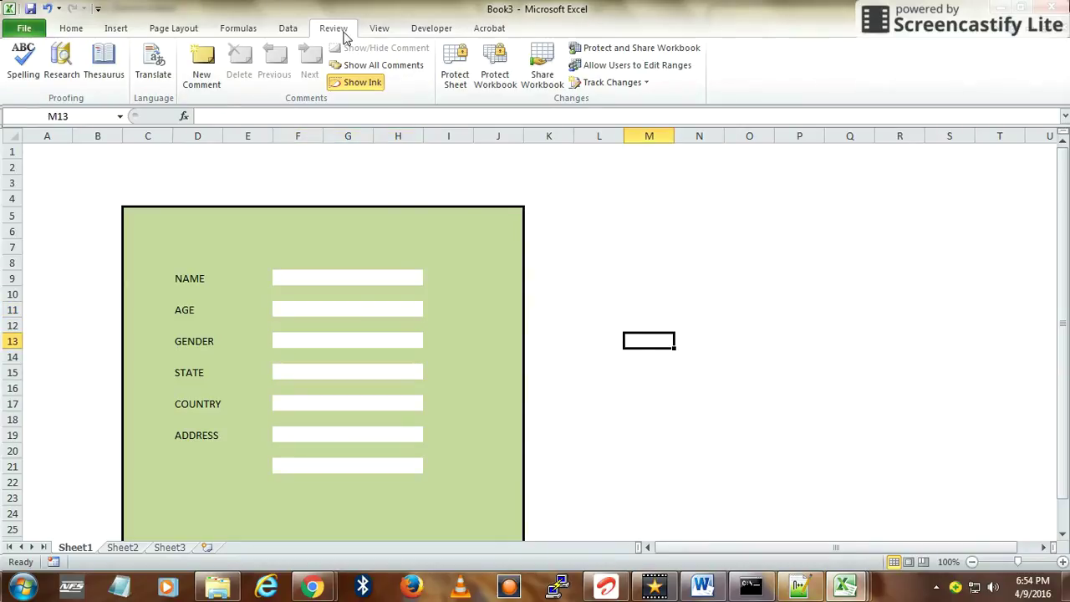
pyautogui.click(455, 65)
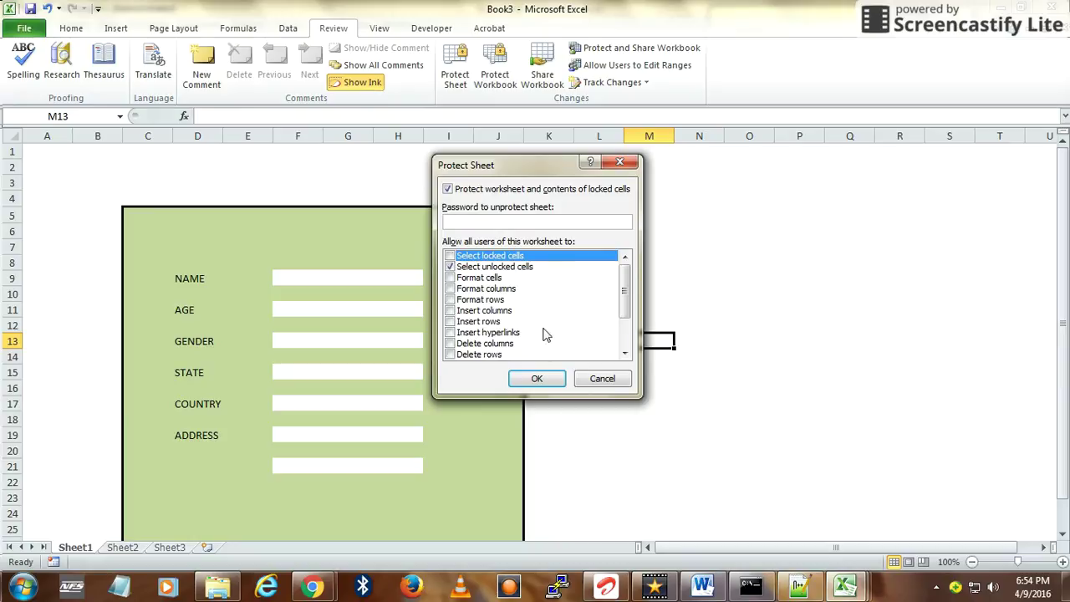
pyautogui.click(539, 378)
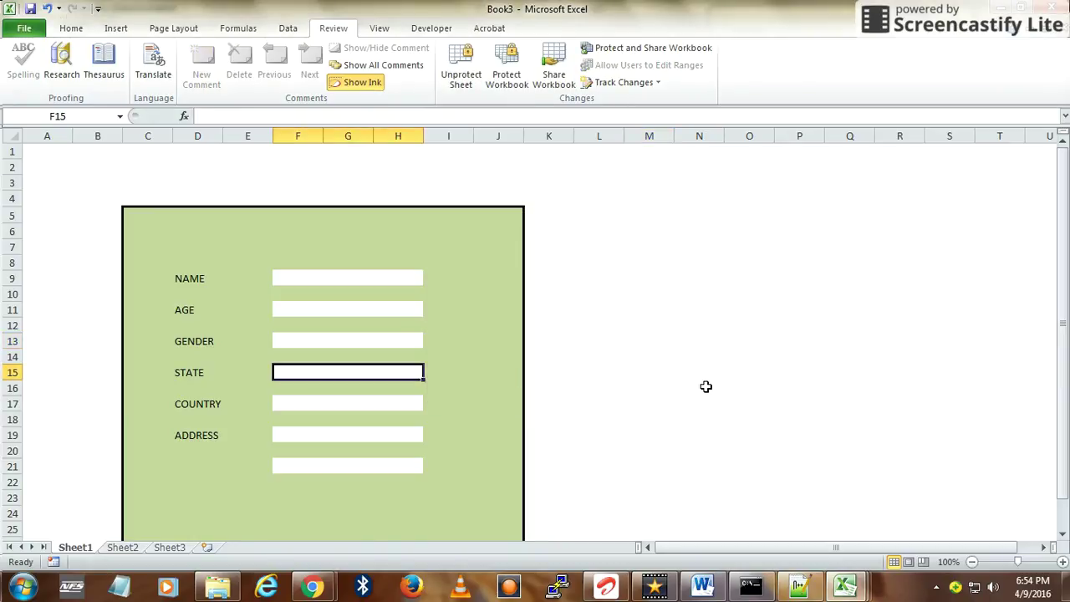
# Type test text into each of the seven input boxes from NAME down to the second address line
pyautogui.click(364, 278)
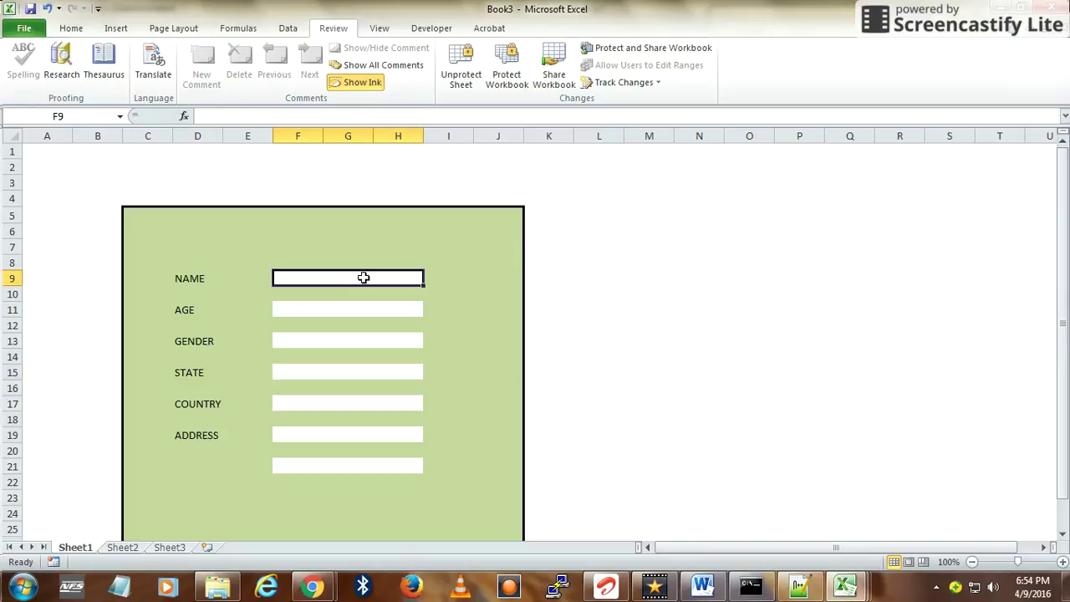
pyautogui.write('KJFLAJSDFJ')
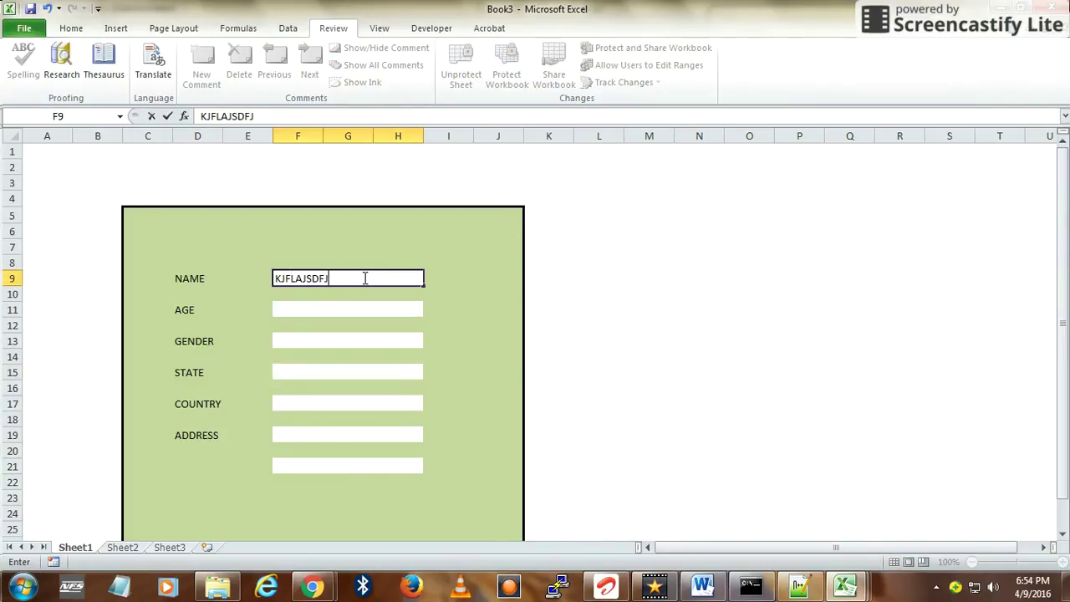
pyautogui.press('Return')
pyautogui.write('KSJDFJADKJF')
pyautogui.press('Return')
pyautogui.write('KASDJFJAS')
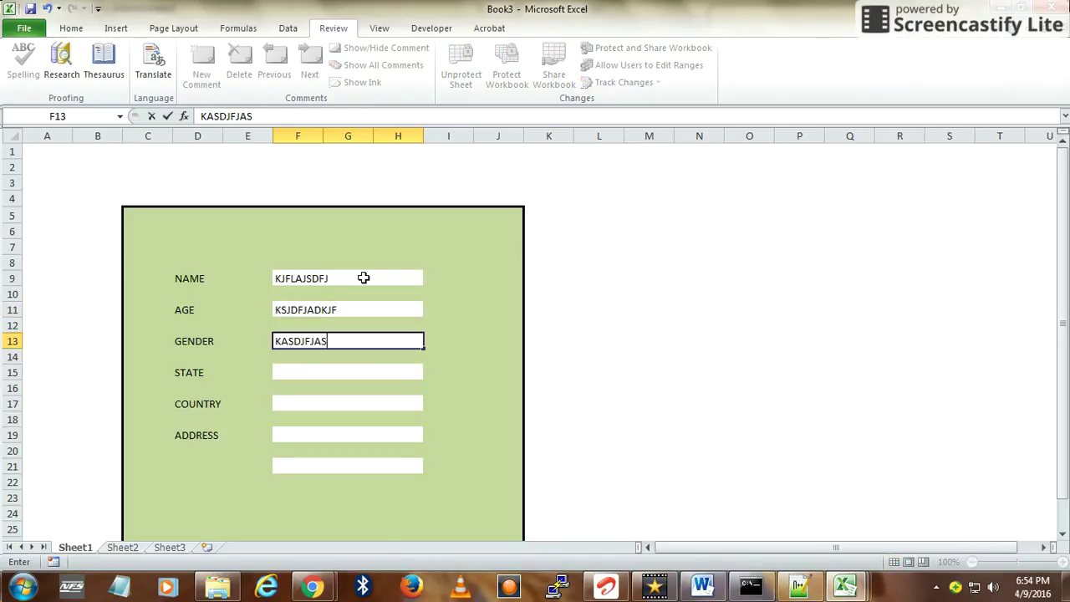
pyautogui.press('Return')
pyautogui.write('SDKLJFAJSDF')
pyautogui.press('Return')
pyautogui.write('ADSFLKJAKDSFJ')
pyautogui.press('Return')
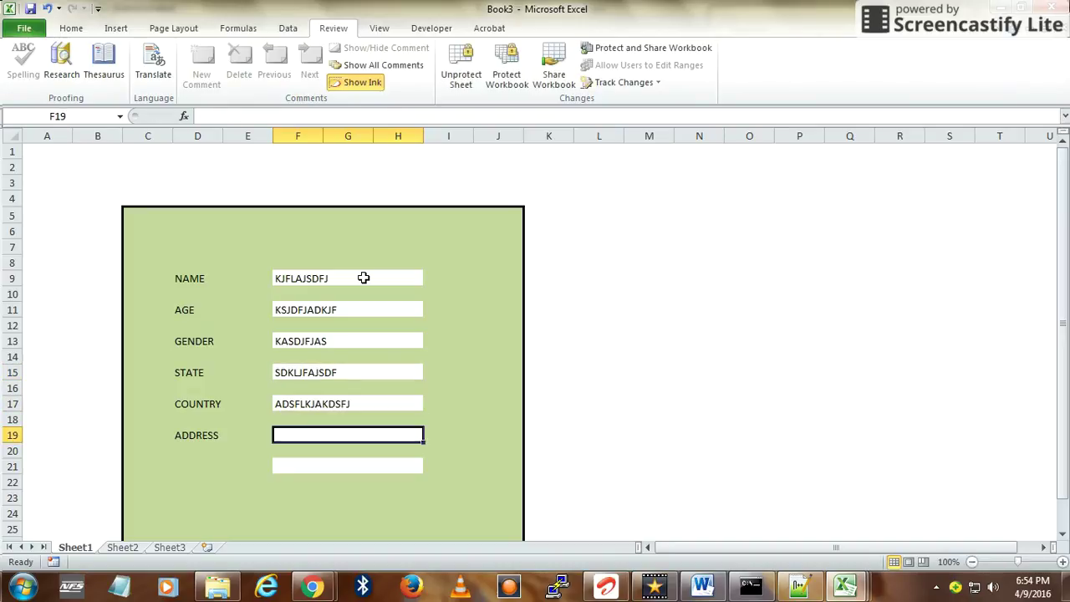
pyautogui.write('ADSLKJF')
pyautogui.press('Return')
pyautogui.write('ADSKLJFKAJSDF')
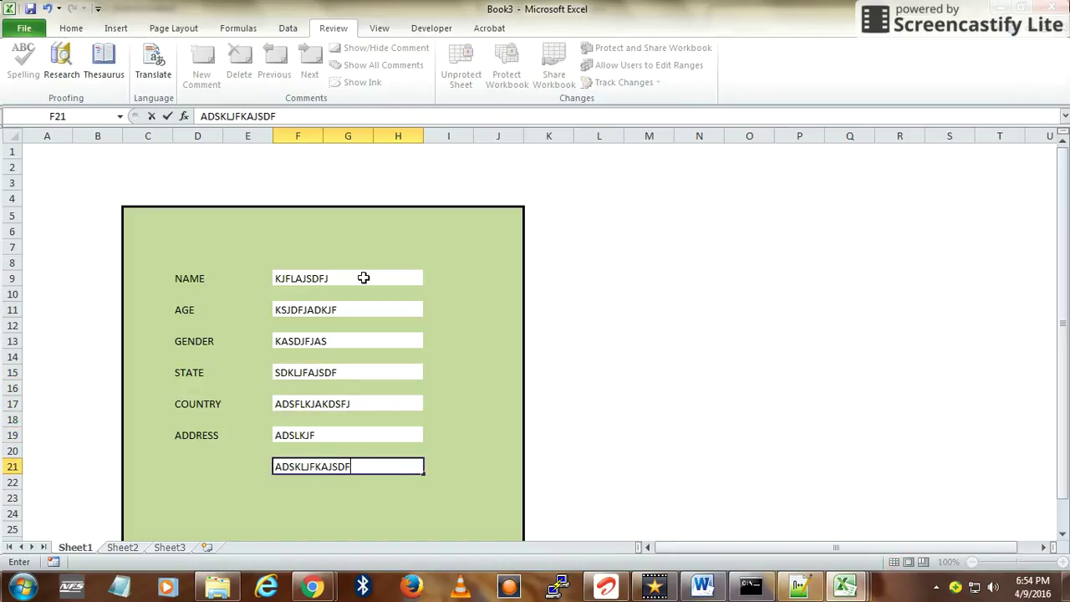
# Retype the NAME box with new test text and empty the COUNTRY box
pyautogui.click(363, 278)
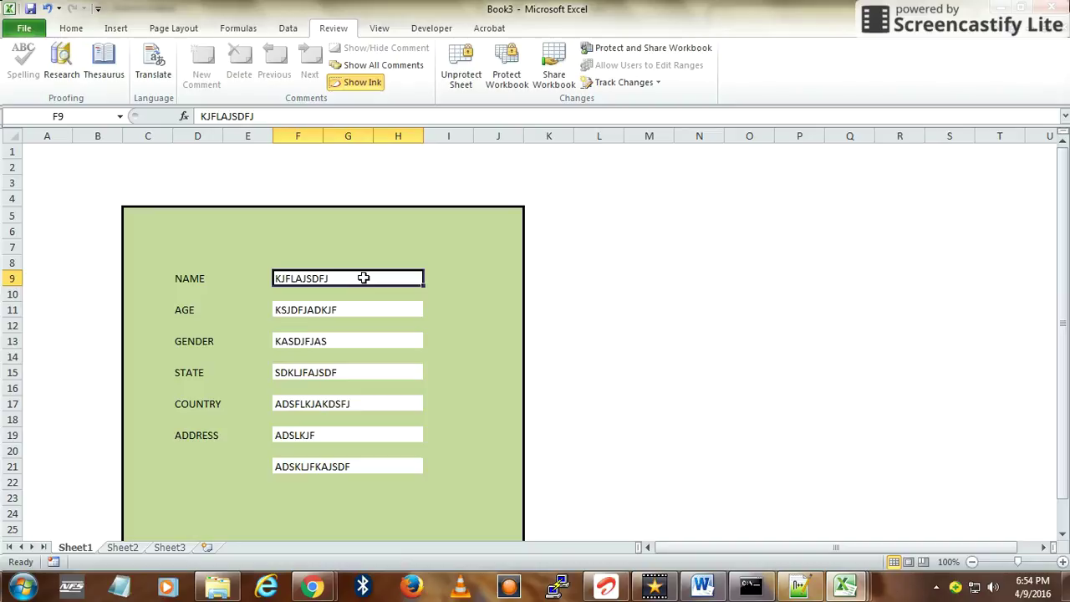
pyautogui.write('AKLDSJKASJD')
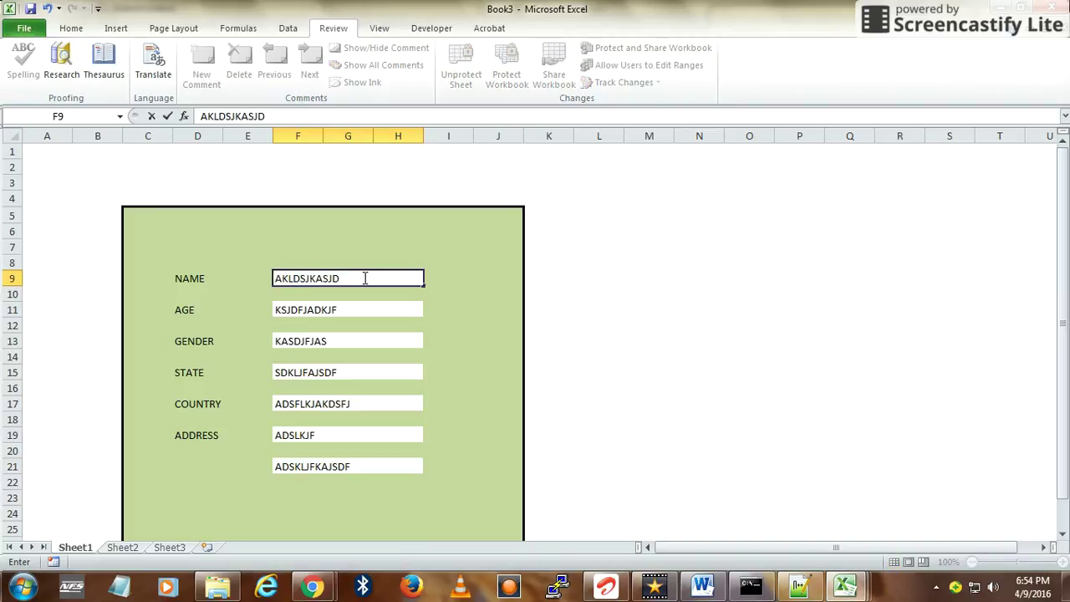
pyautogui.press('Tab')
pyautogui.press('Tab')
pyautogui.press('Tab')
pyautogui.press('Tab')
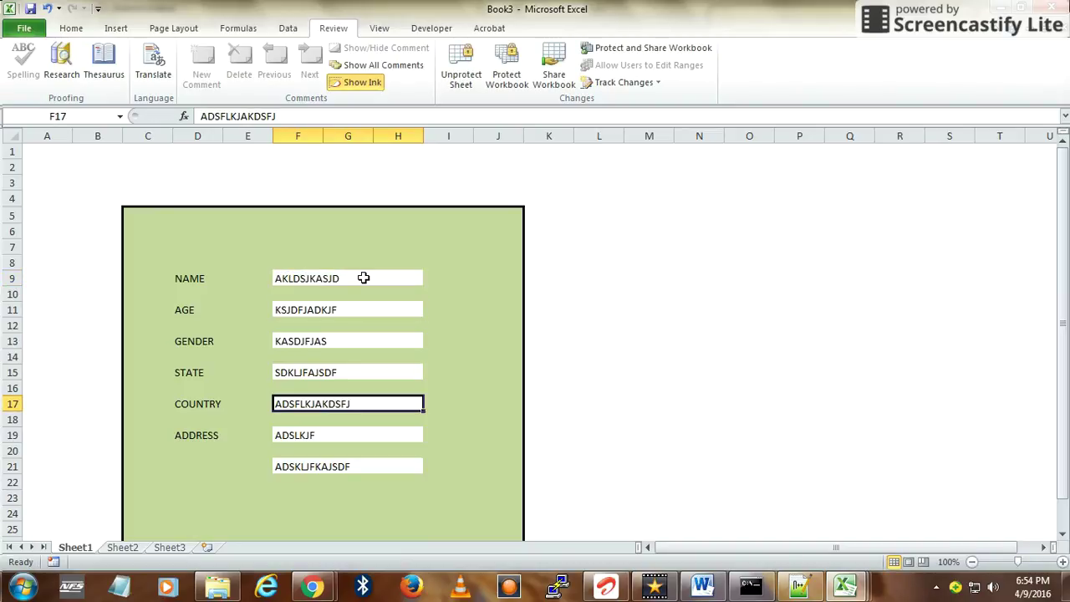
pyautogui.press('BackSpace')
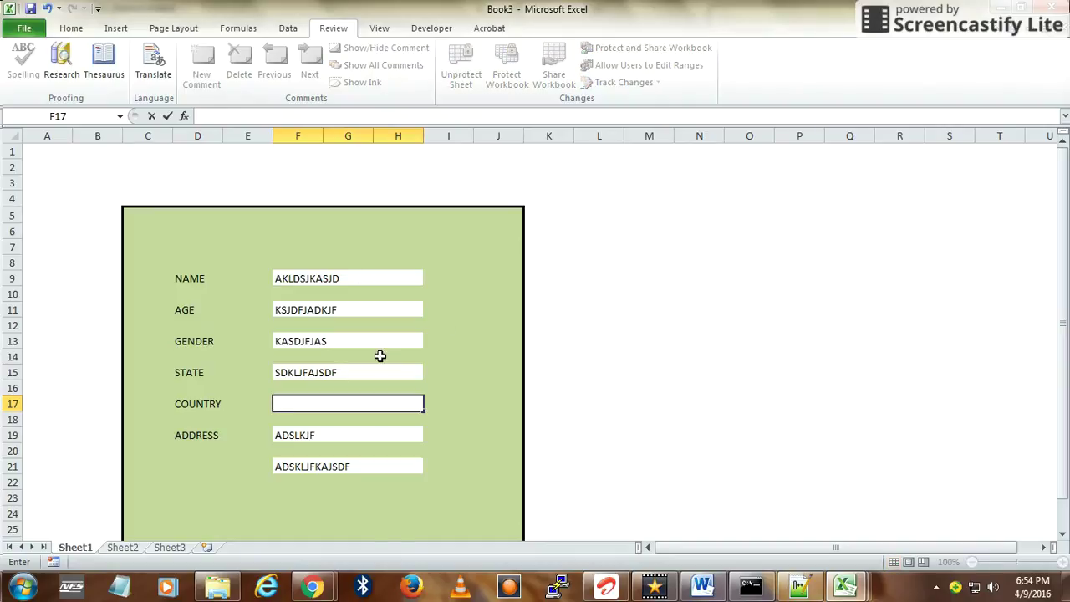
pyautogui.click(249, 30)
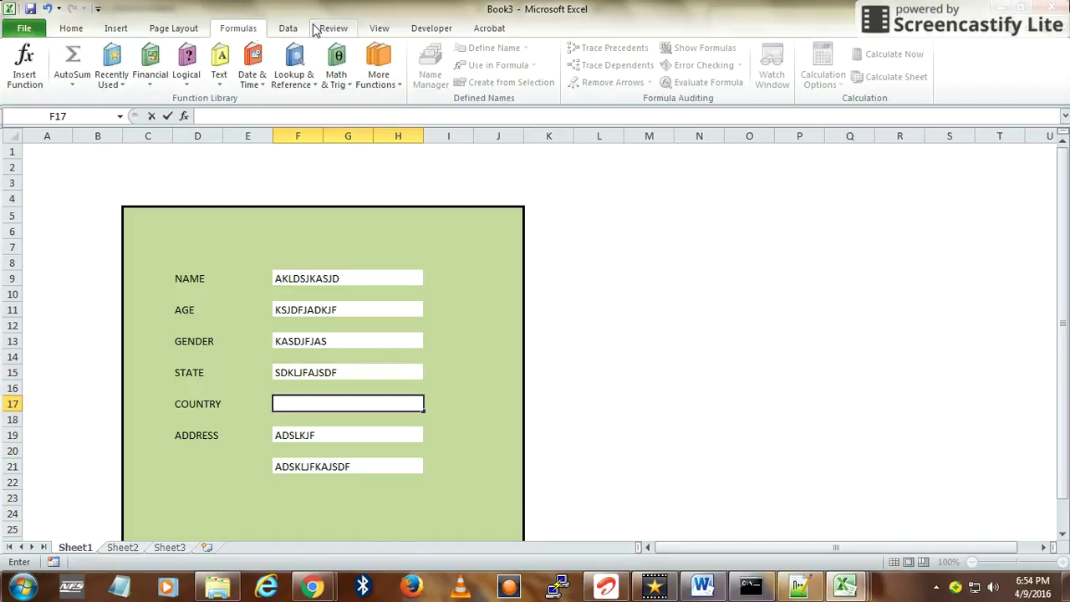
pyautogui.click(327, 30)
pyautogui.click(289, 29)
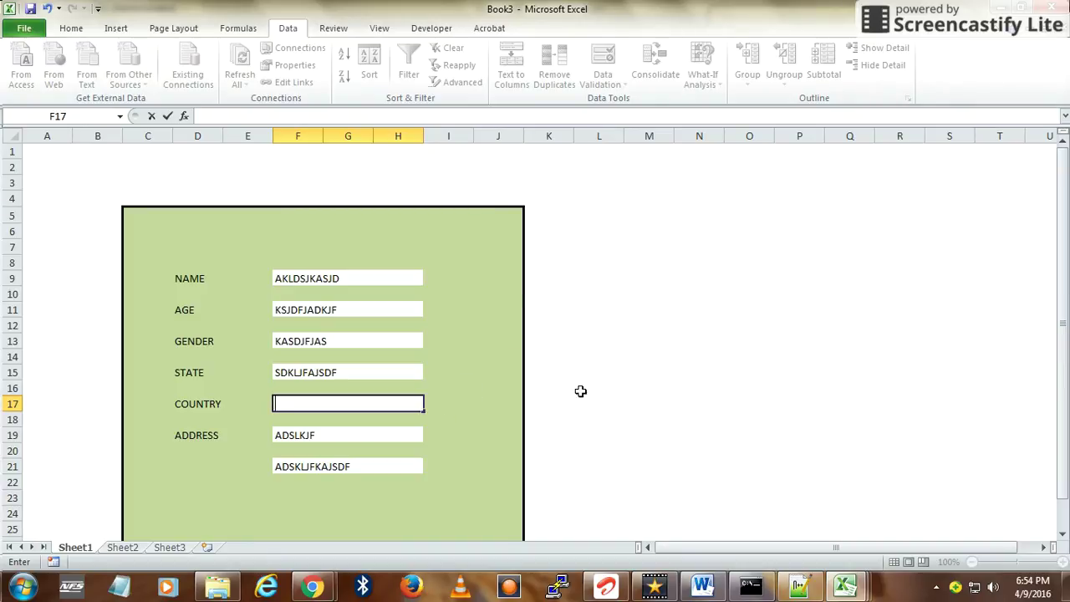
pyautogui.press('Escape')
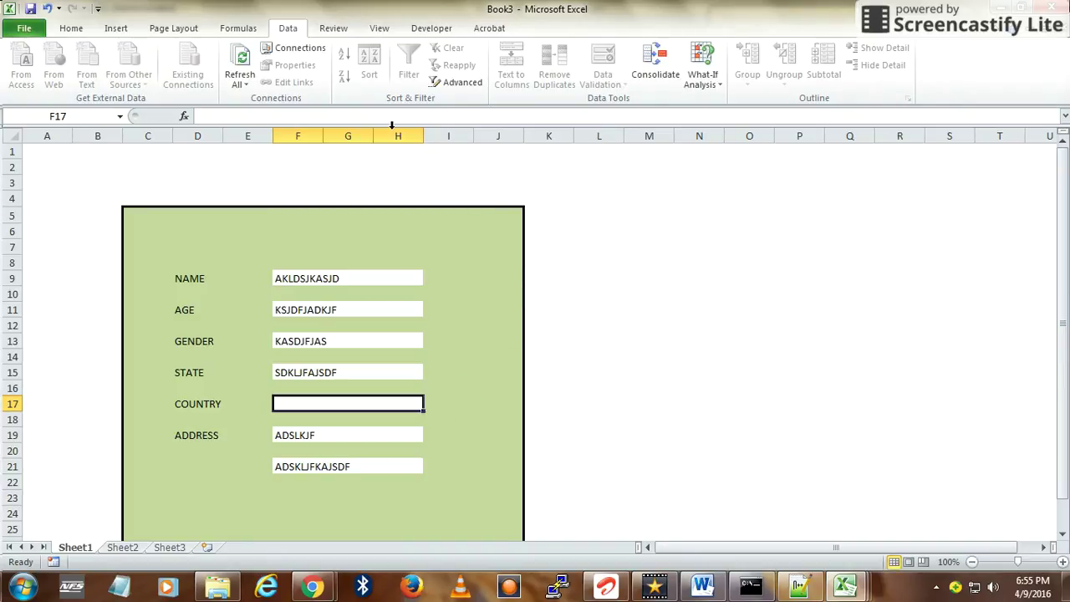
# Clear the entry in the STATE box (F15)
pyautogui.click(335, 28)
pyautogui.click(646, 232)
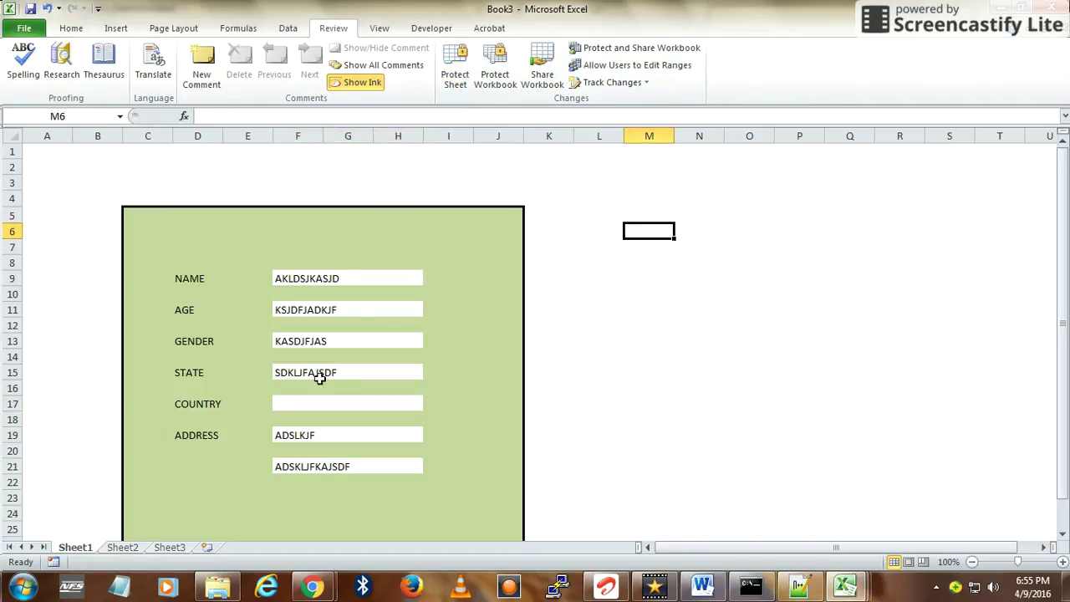
pyautogui.click(319, 374)
pyautogui.press('BackSpace')
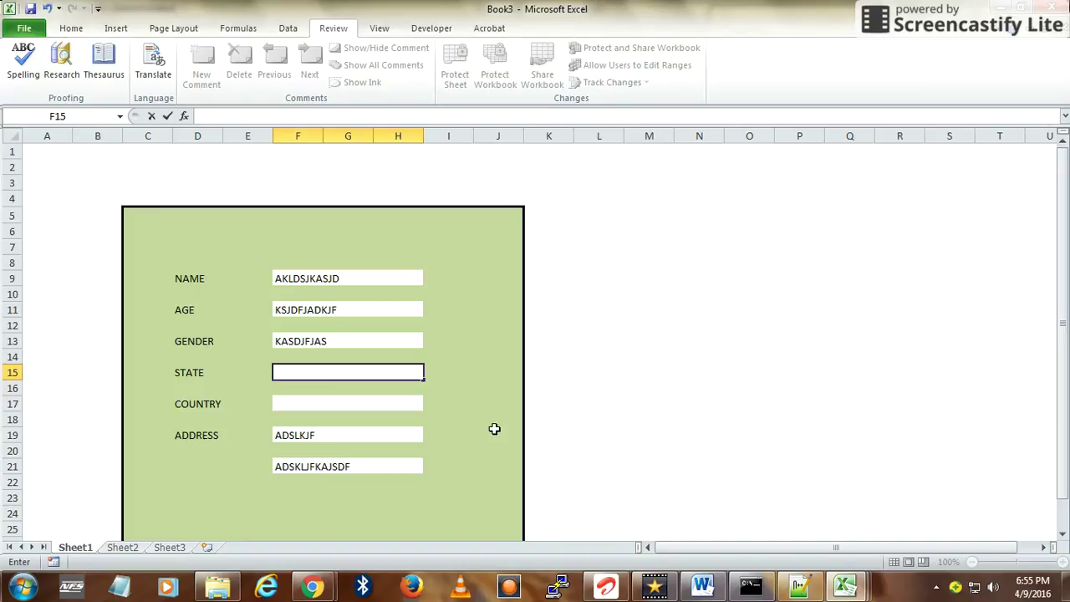
pyautogui.click(687, 293)
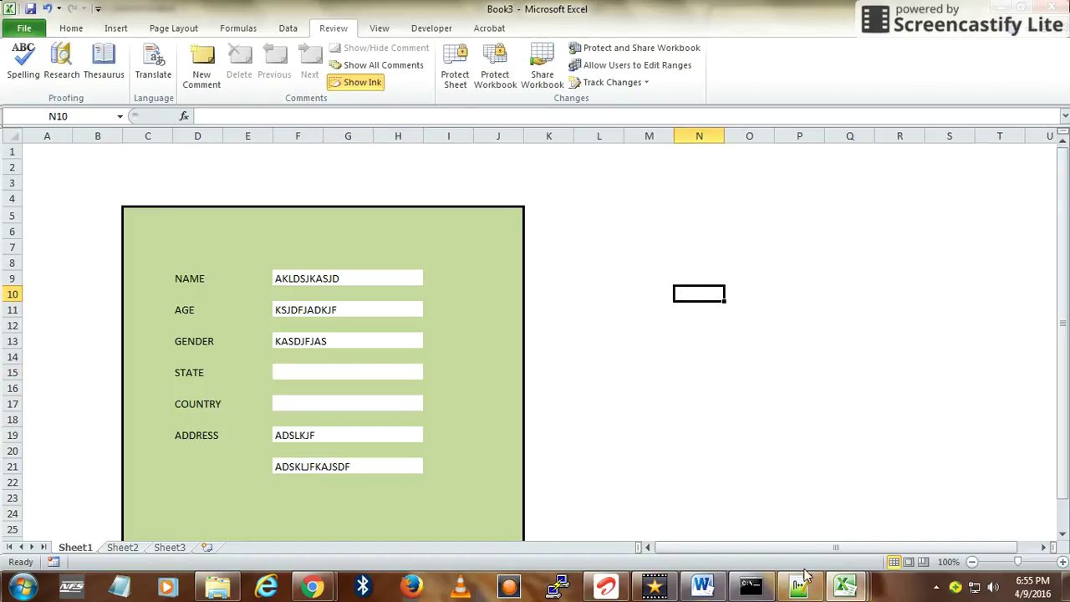
# In Book1, unprotect the sheet and unhide the columns holding the state codes
pyautogui.moveTo(831, 586)
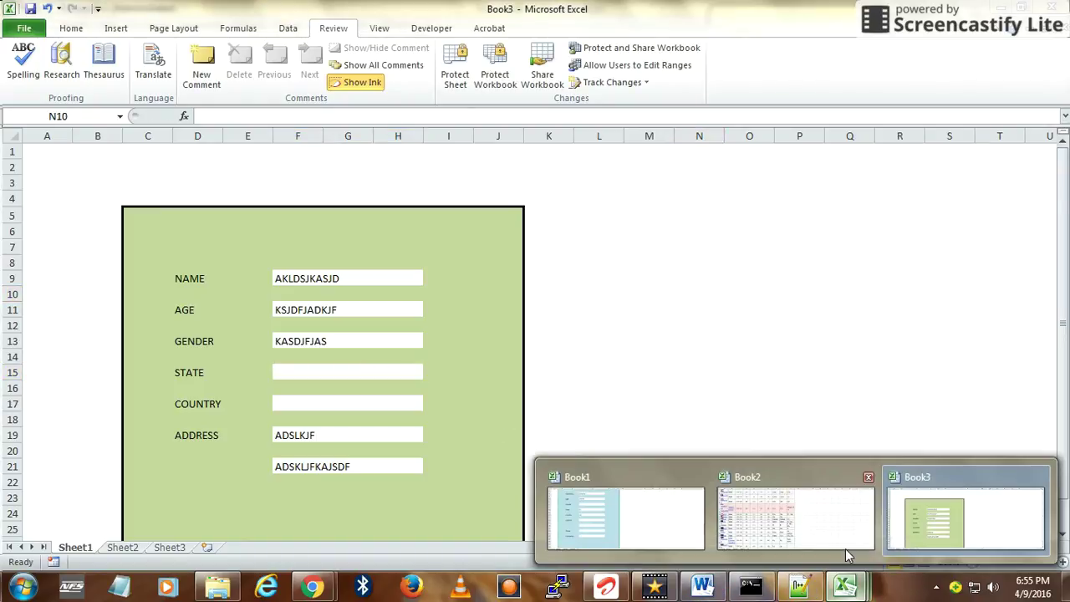
pyautogui.click(792, 510)
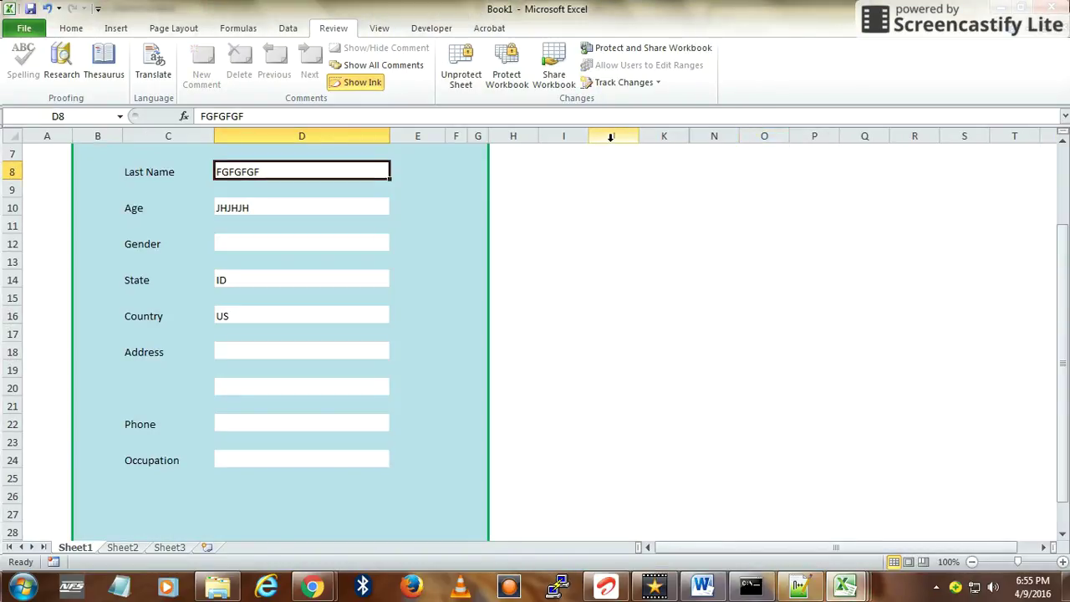
pyautogui.click(463, 71)
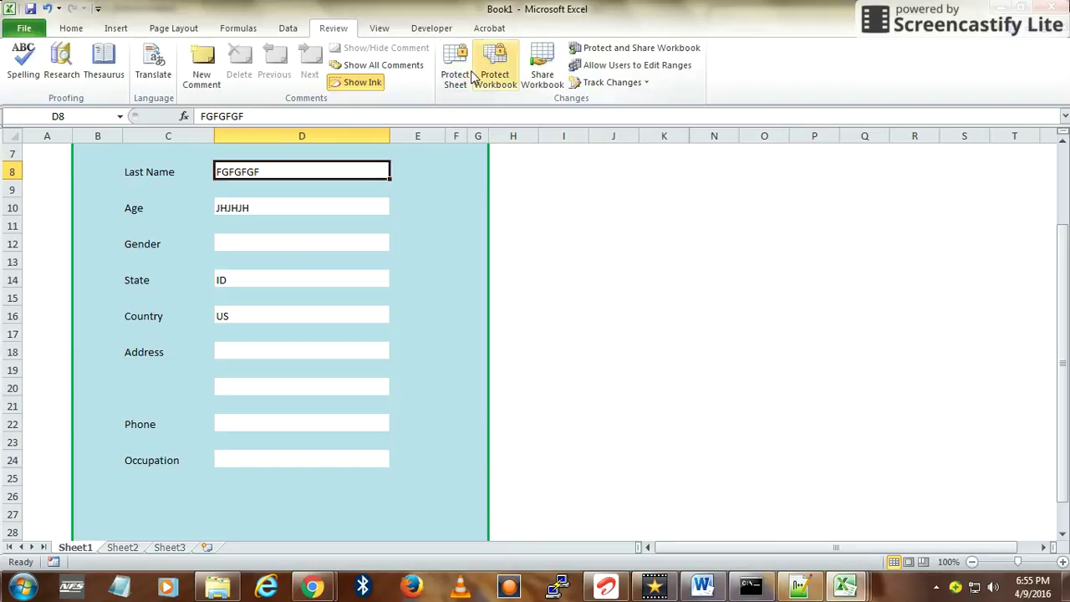
pyautogui.moveTo(563, 136); pyautogui.dragTo(753, 134)
pyautogui.rightClick(753, 135)
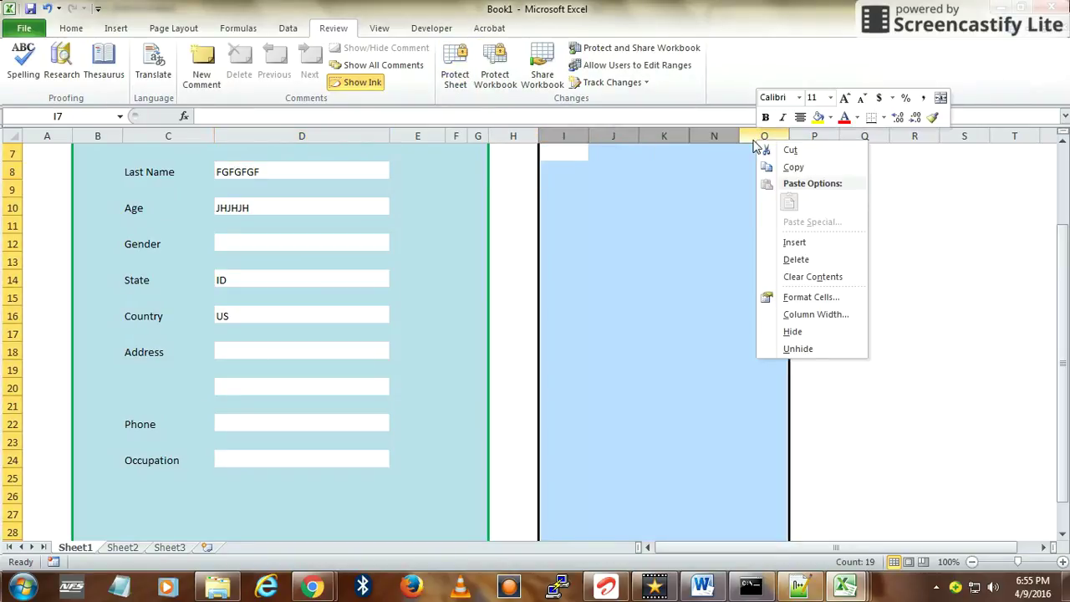
pyautogui.click(798, 347)
# Copy state codes AL through LA (M4:M22) and paste them at N7 in Book3
pyautogui.click(765, 388)
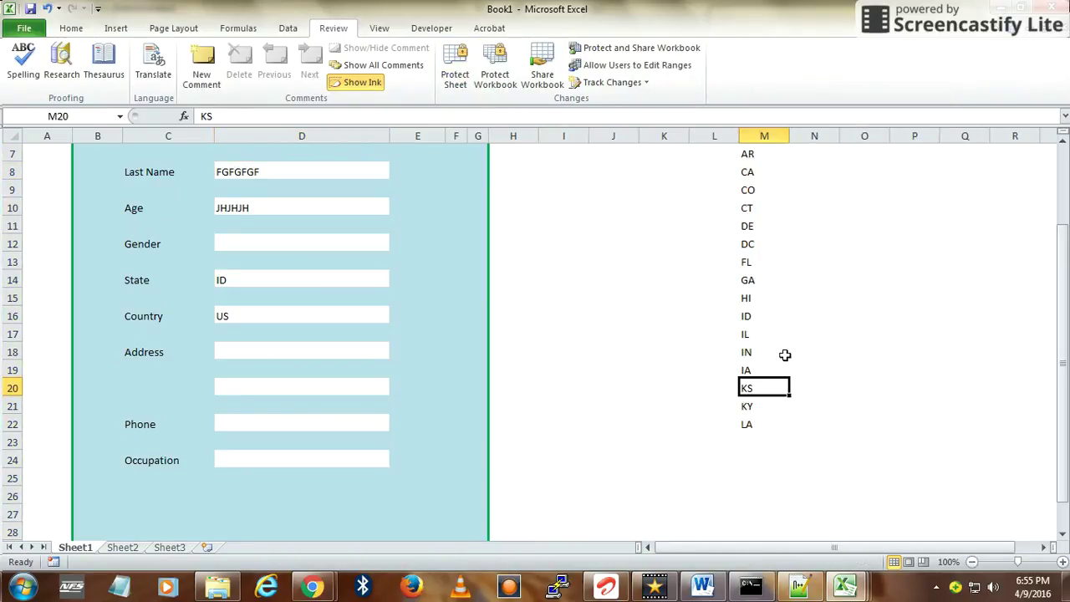
pyautogui.scroll(2, 757, 210)
pyautogui.moveTo(753, 230); pyautogui.dragTo(759, 505)
pyautogui.hotkey('ctrl', 'c')
pyautogui.moveTo(845, 585)
pyautogui.click(918, 535)
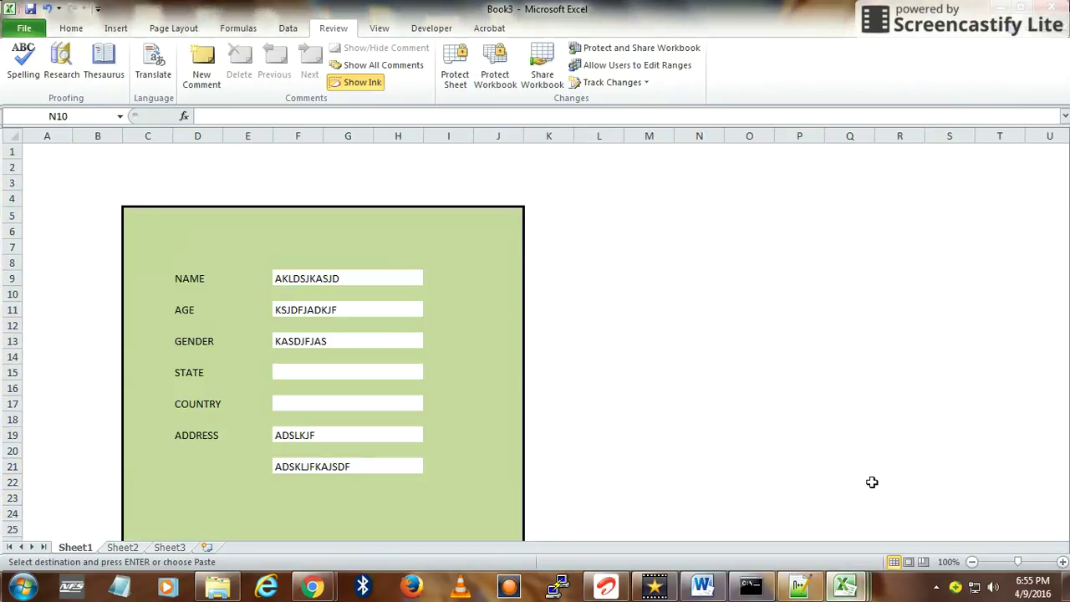
pyautogui.click(699, 248)
pyautogui.hotkey('ctrl', 'v')
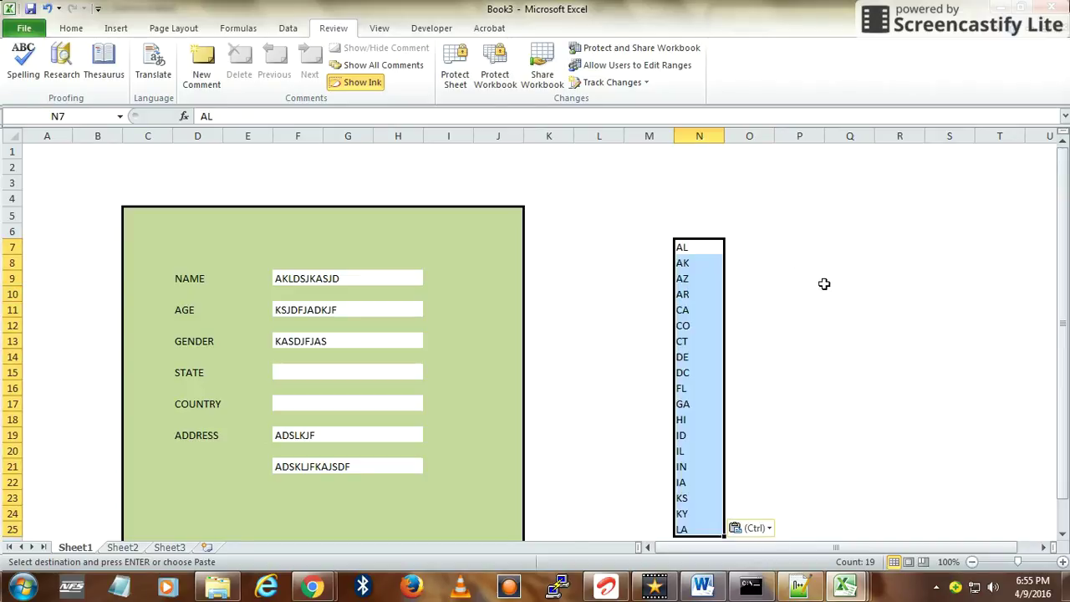
pyautogui.scroll(-1, 682, 287)
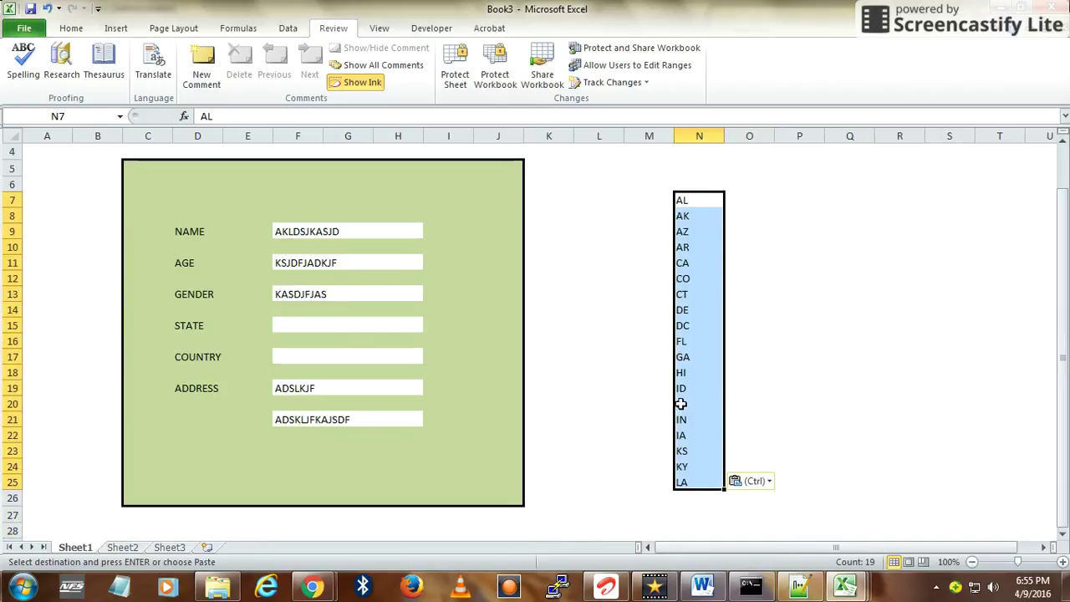
# Add List data validation to F15 with source =$N$7:$N$25
pyautogui.click(300, 325)
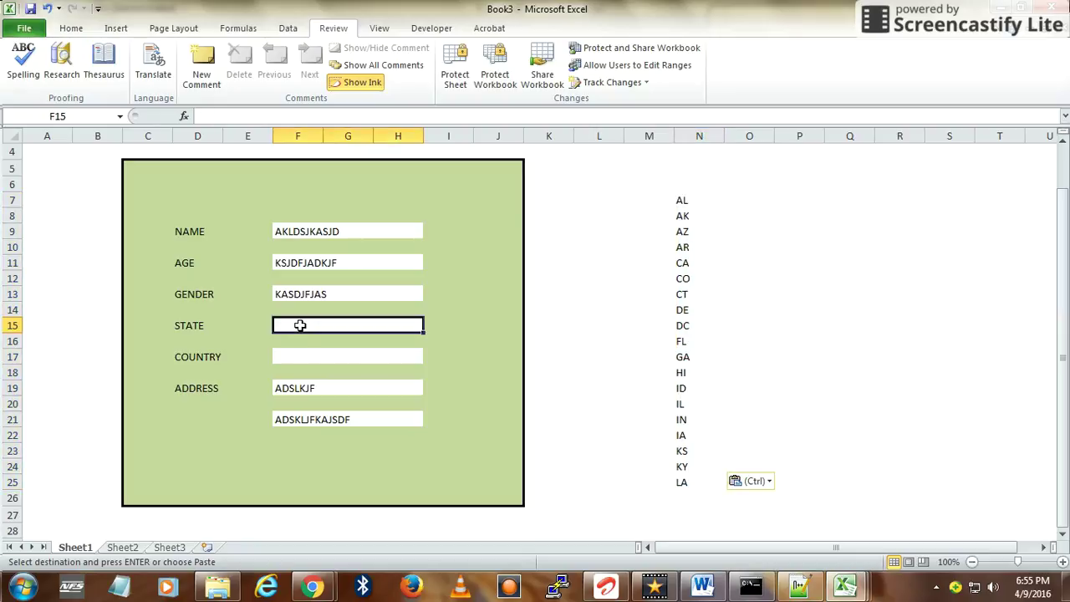
pyautogui.click(288, 28)
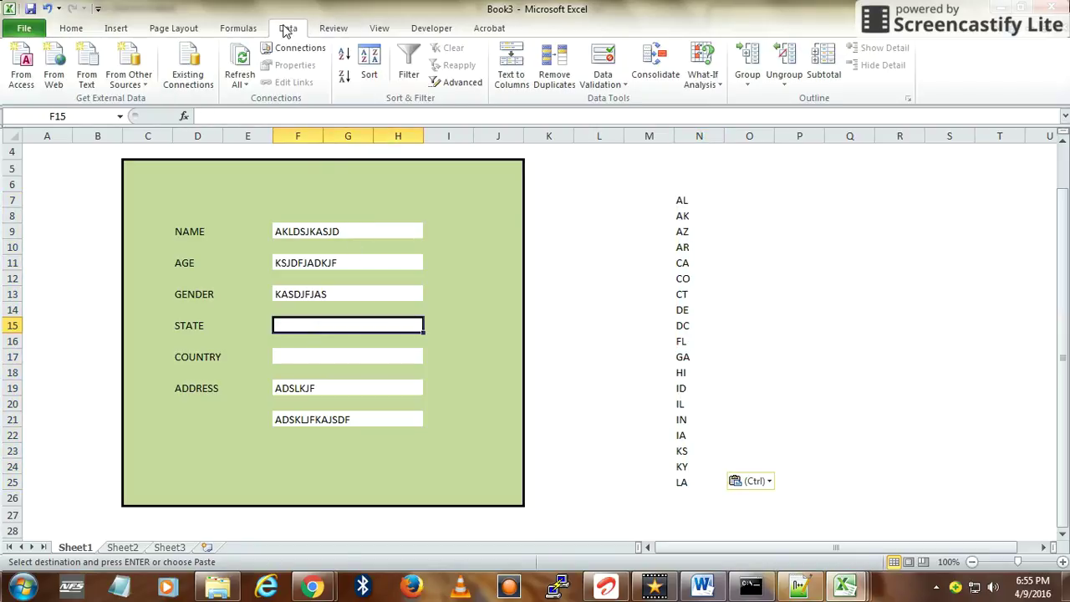
pyautogui.click(604, 81)
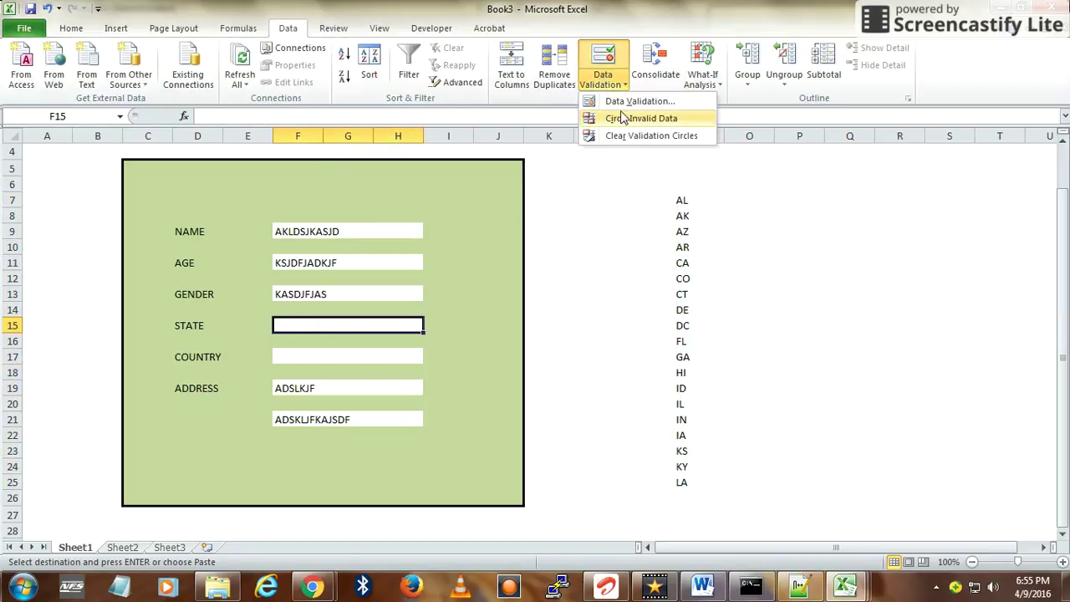
pyautogui.click(624, 101)
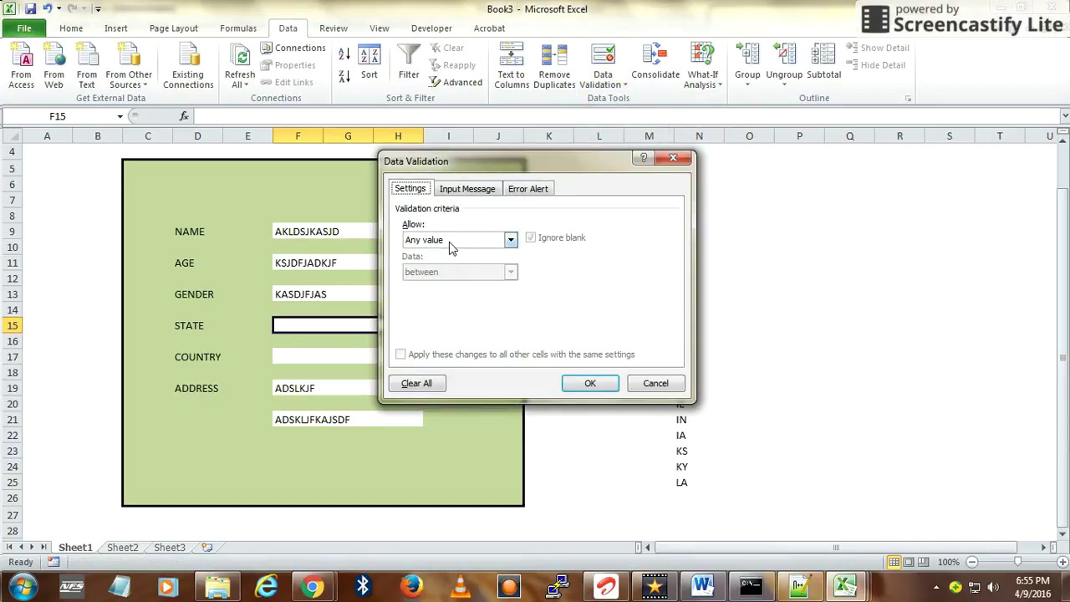
pyautogui.click(450, 242)
pyautogui.click(426, 288)
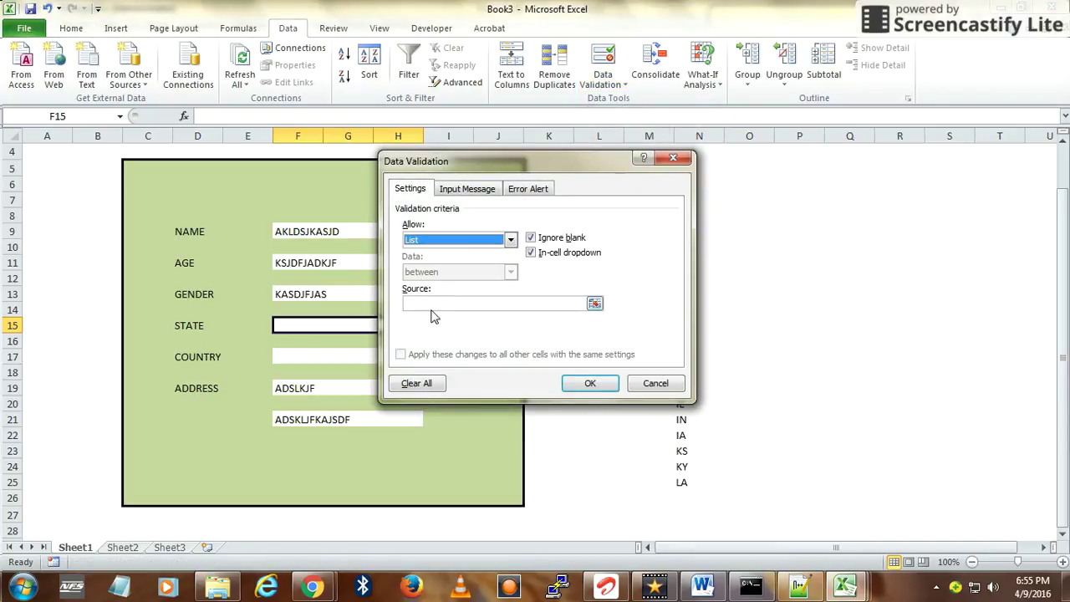
pyautogui.click(431, 309)
pyautogui.click(595, 303)
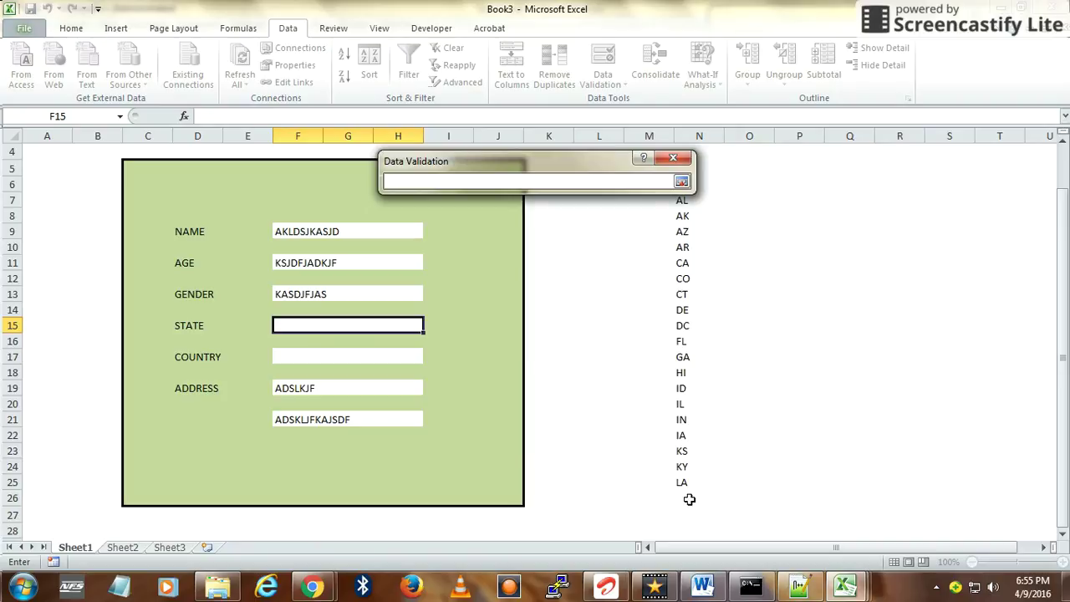
pyautogui.moveTo(683, 486); pyautogui.dragTo(680, 247)
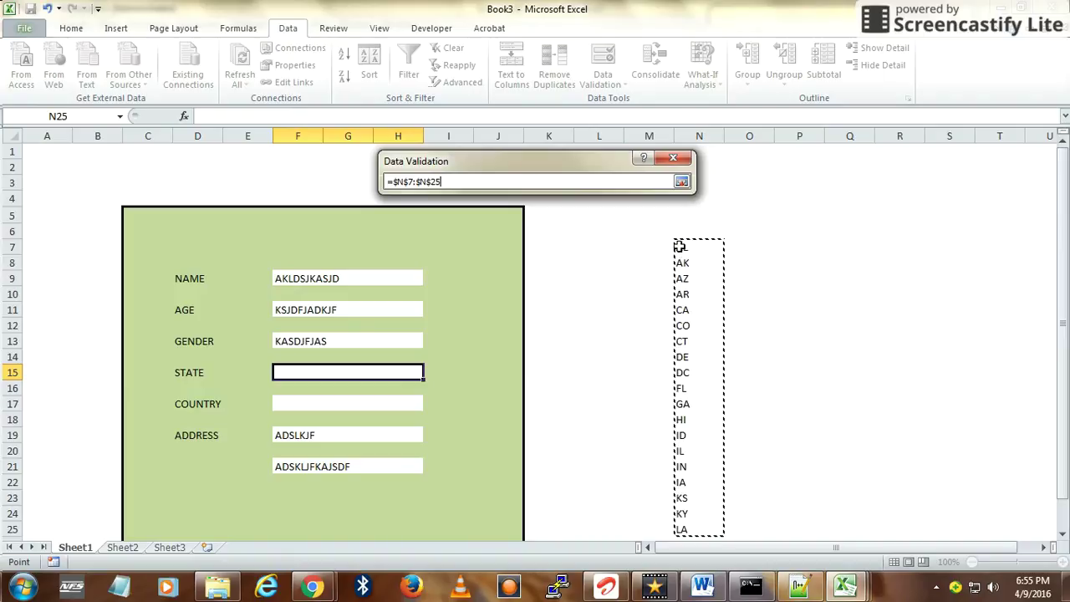
pyautogui.click(682, 182)
pyautogui.click(575, 383)
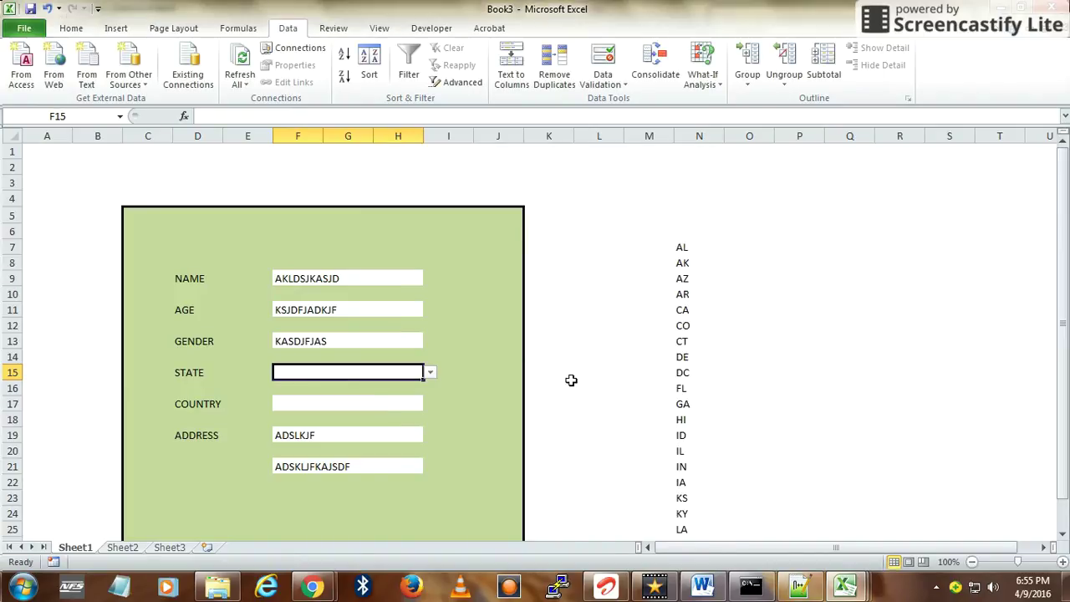
pyautogui.click(734, 248)
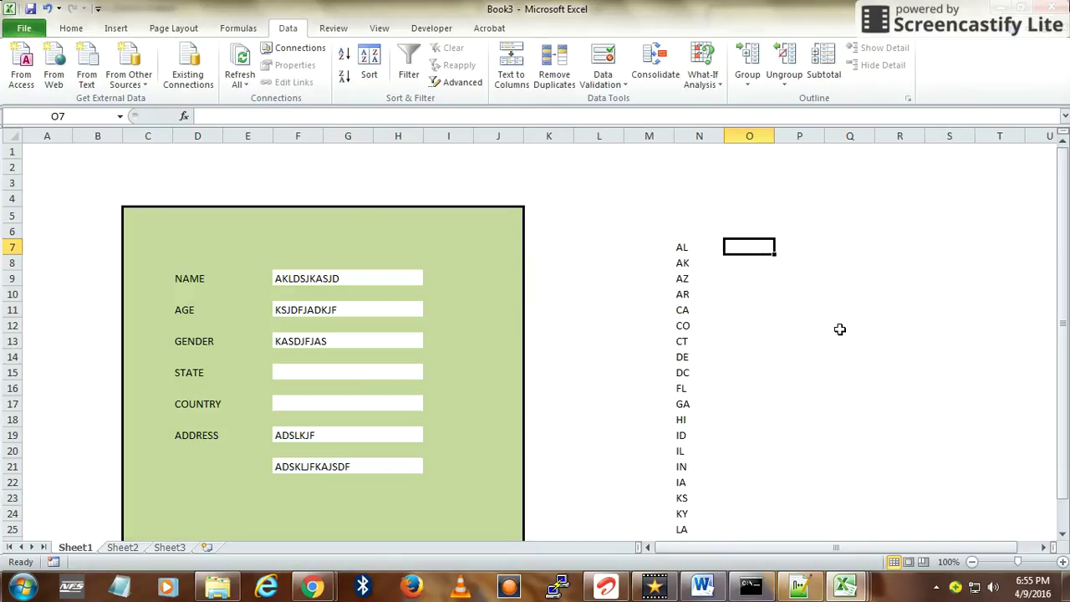
# Enter USA, CANADA and OTHERS in cells O7:O9
pyautogui.write('USA')
pyautogui.press('Return')
pyautogui.write('CA')
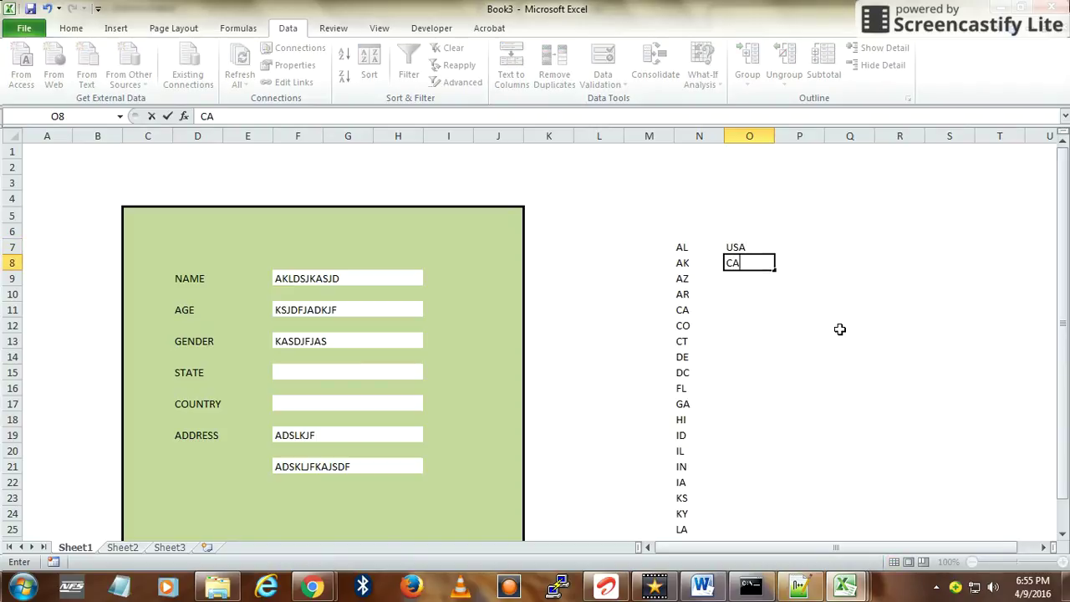
pyautogui.write('NADA')
pyautogui.press('Return')
pyautogui.write('OTHERS')
pyautogui.press('Return')
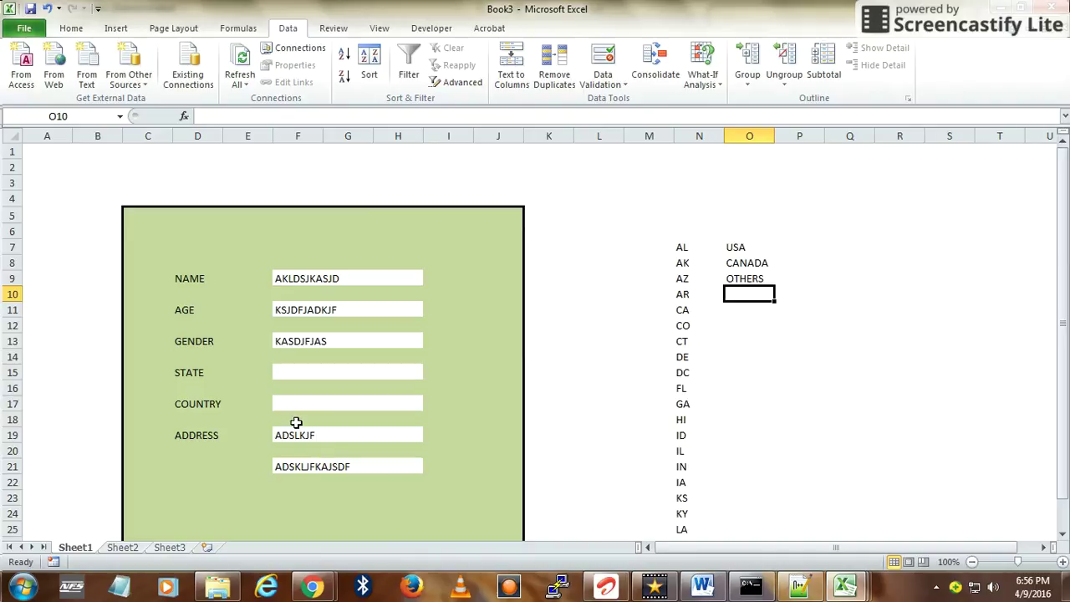
# Add List data validation to COUNTRY (F17) with source =$O$7:$O$9
pyautogui.click(292, 435)
pyautogui.click(292, 405)
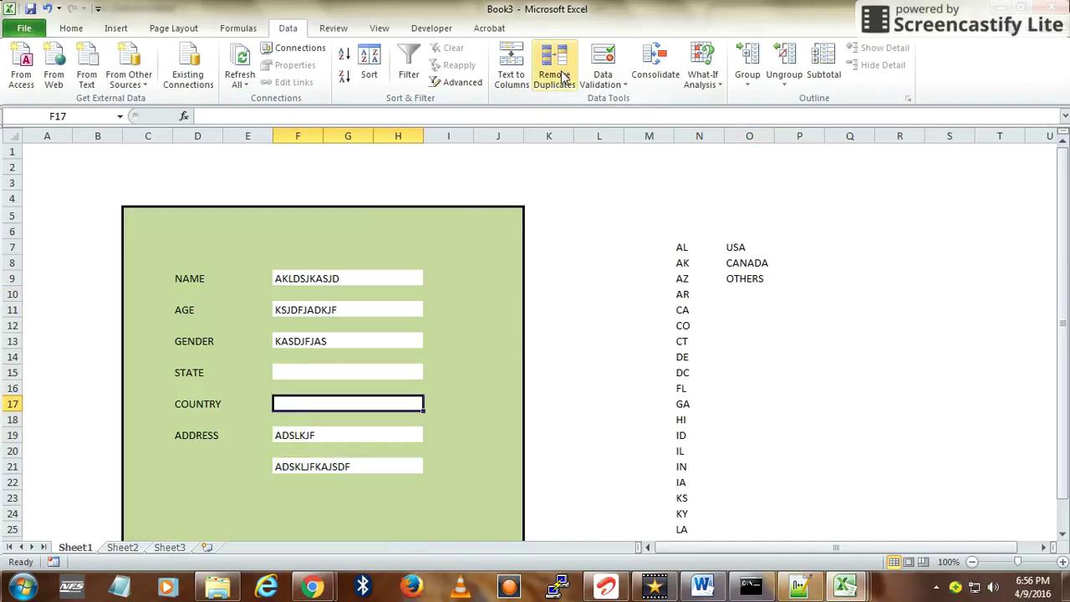
pyautogui.click(603, 80)
pyautogui.click(596, 99)
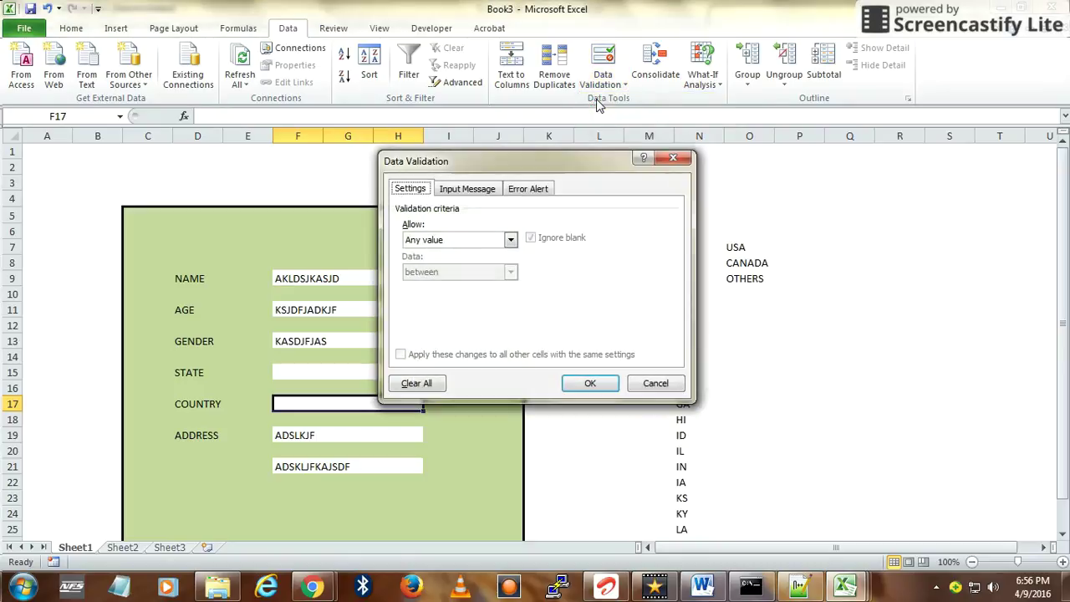
pyautogui.click(472, 240)
pyautogui.click(445, 285)
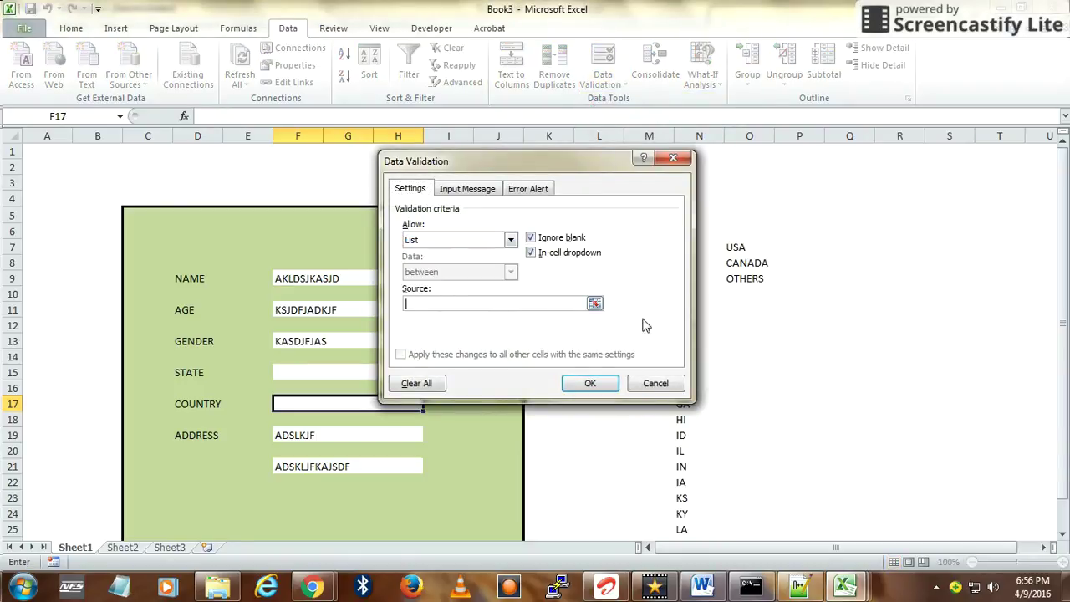
pyautogui.click(594, 305)
pyautogui.moveTo(747, 252); pyautogui.dragTo(754, 284)
pyautogui.click(682, 181)
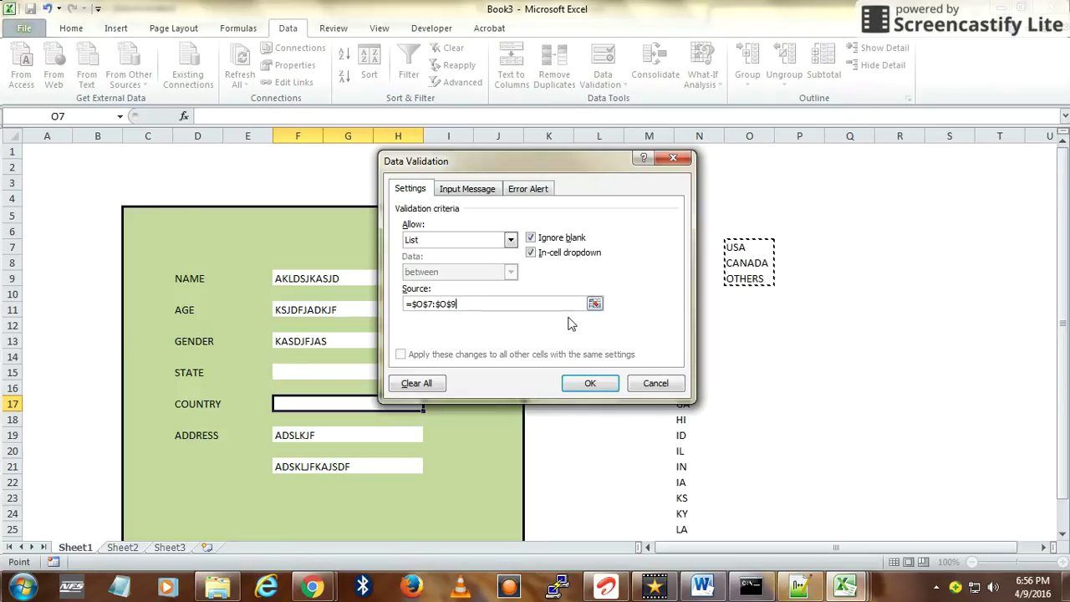
pyautogui.click(572, 393)
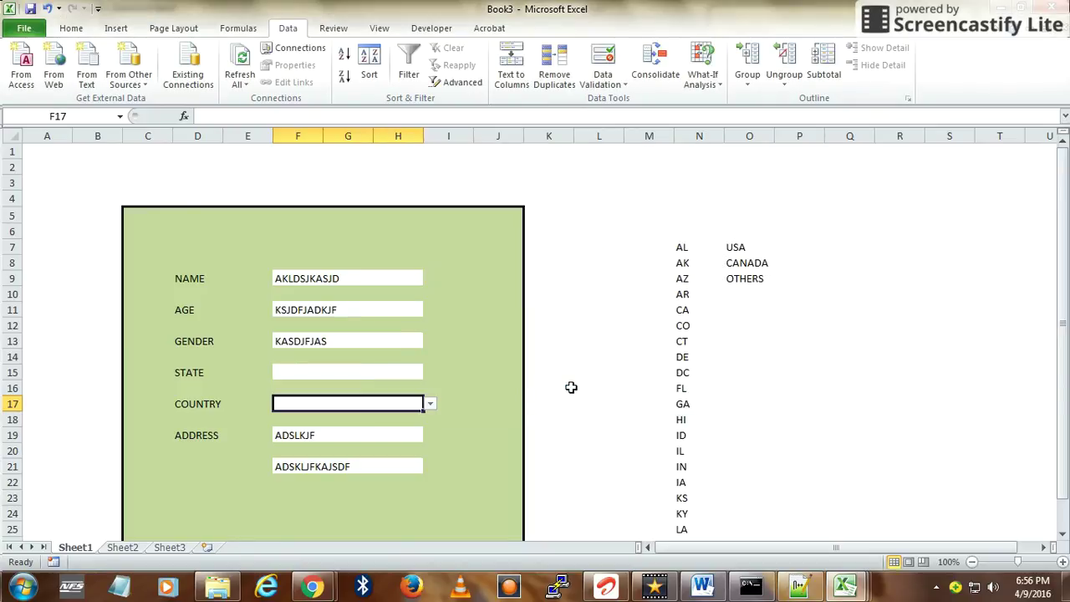
# Hide columns M through O holding the helper lists
pyautogui.click(580, 342)
pyautogui.click(418, 407)
pyautogui.moveTo(649, 136); pyautogui.dragTo(726, 145)
pyautogui.rightClick(733, 138)
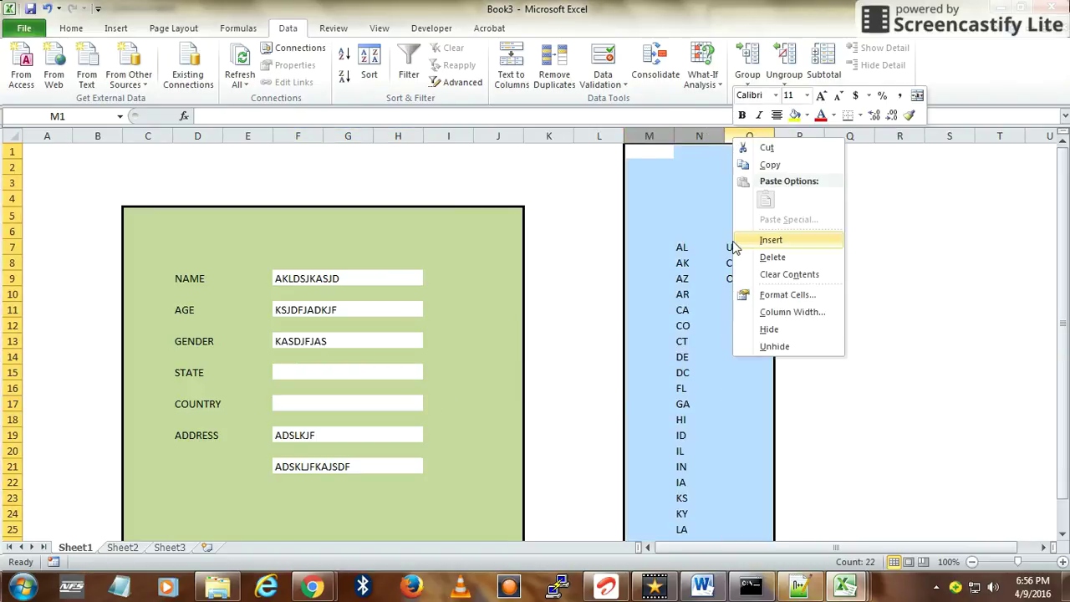
pyautogui.click(769, 330)
pyautogui.click(680, 343)
# Protect the sheet again, allowing only unlocked cells to be selected
pyautogui.click(644, 416)
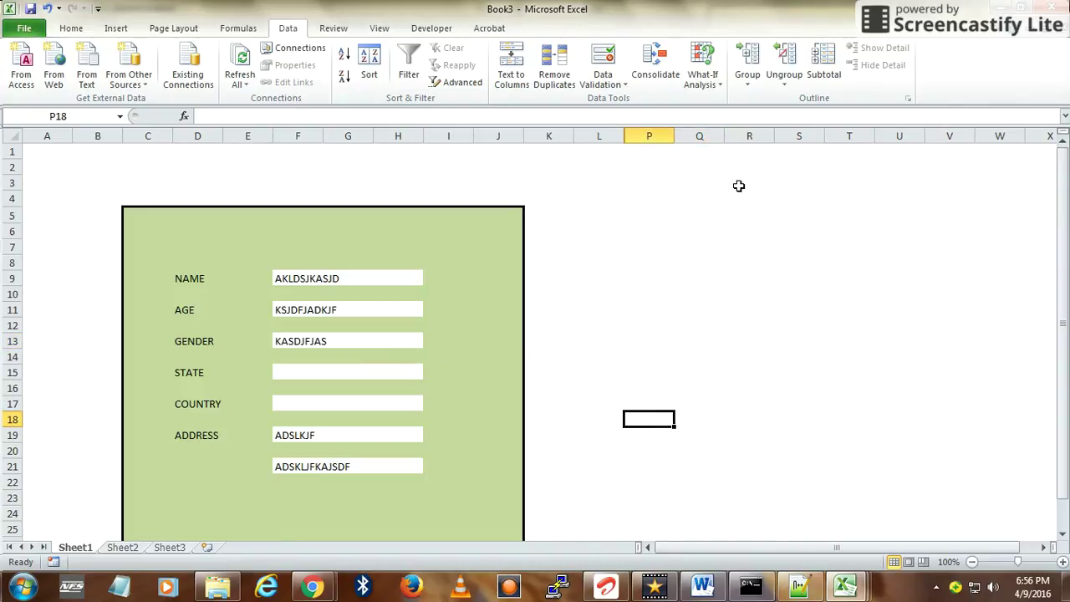
pyautogui.click(325, 33)
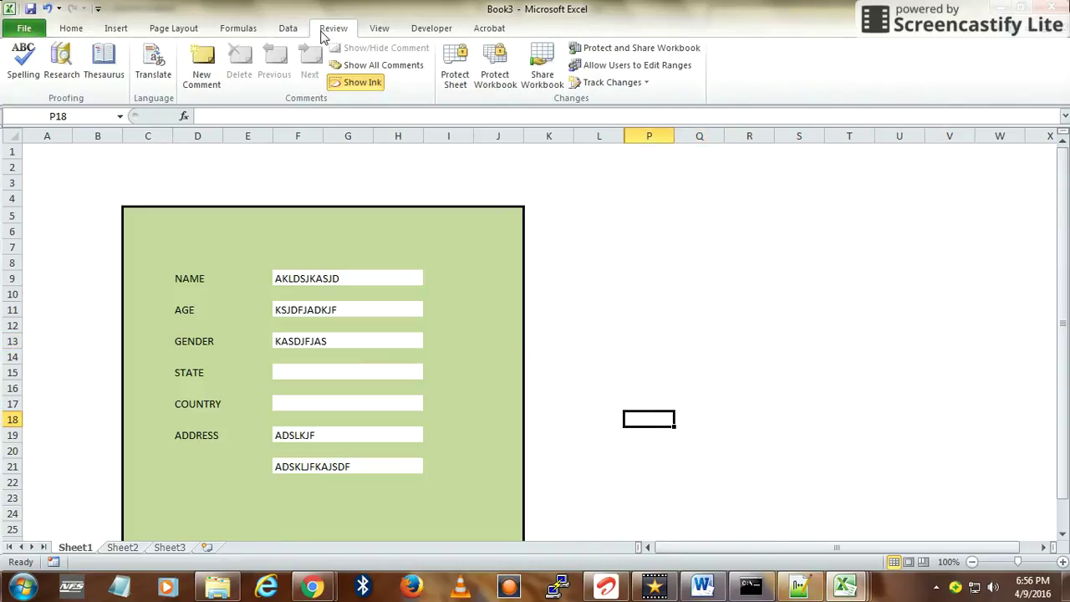
pyautogui.click(454, 78)
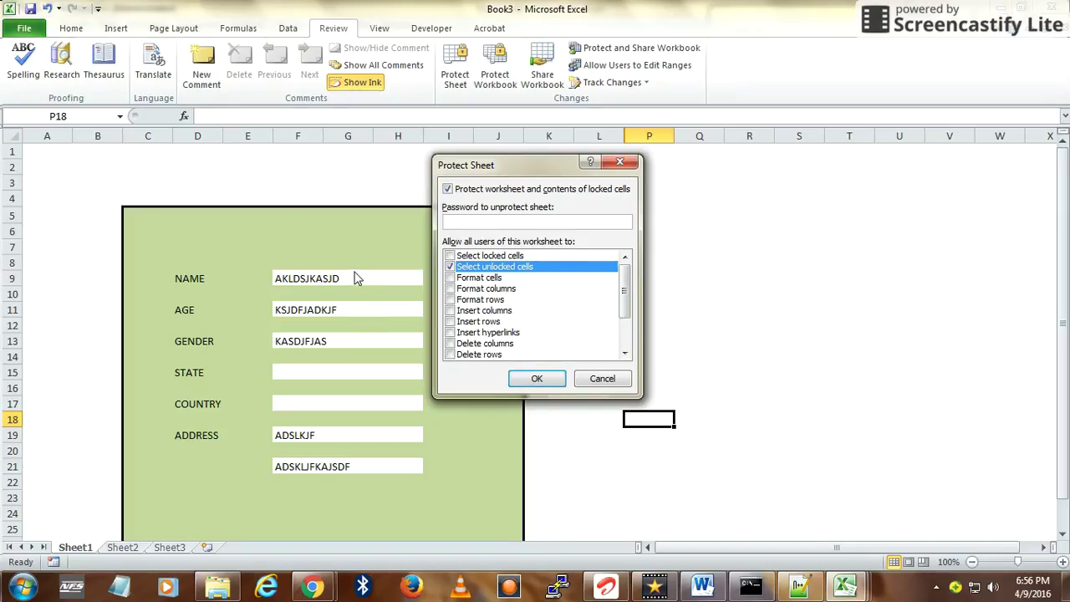
pyautogui.click(537, 380)
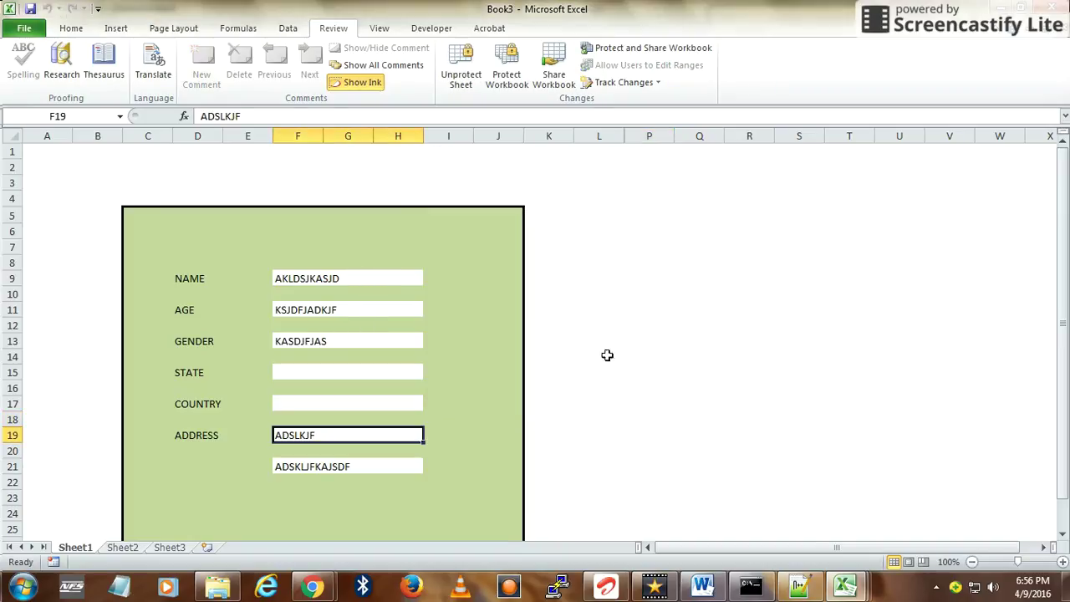
# Type test entries into the NAME and AGE fields
pyautogui.click(279, 278)
pyautogui.write('`')
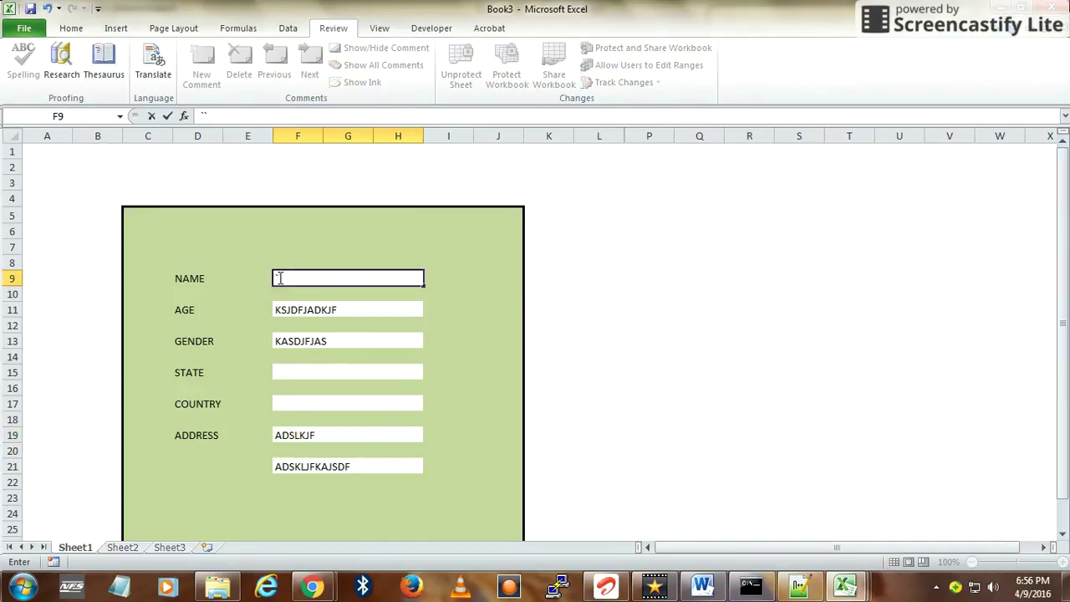
pyautogui.write('DSFK')
pyautogui.press('Return')
pyautogui.write('LADSKFL')
pyautogui.press('Return')
pyautogui.press('Return')
pyautogui.write(';SLKDF')
pyautogui.press('Return')
# Abandon the invalid STATE value, then pick CT for STATE and USA for COUNTRY
pyautogui.press('Escape')
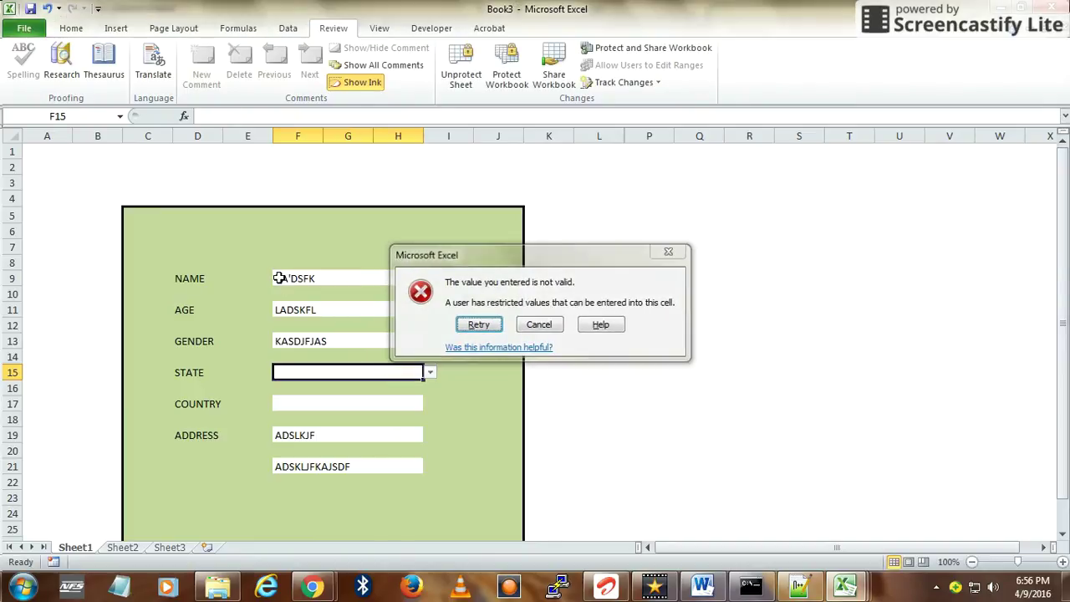
pyautogui.hotkey('alt', 'Down')
pyautogui.press('Down')
pyautogui.press('Down')
pyautogui.press('Down')
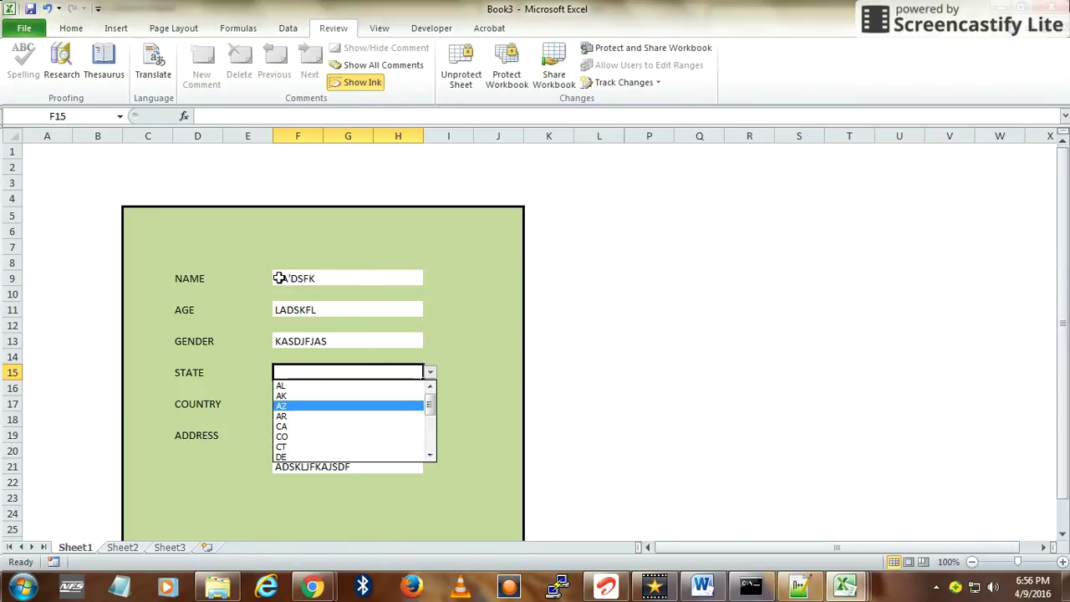
pyautogui.click(315, 446)
pyautogui.click(403, 408)
pyautogui.click(428, 406)
pyautogui.click(366, 415)
# Enter address lines D and VXZC, then erase text from the NAME entry
pyautogui.click(355, 437)
pyautogui.write('D')
pyautogui.click(361, 467)
pyautogui.write('VXZCV')
pyautogui.click(360, 430)
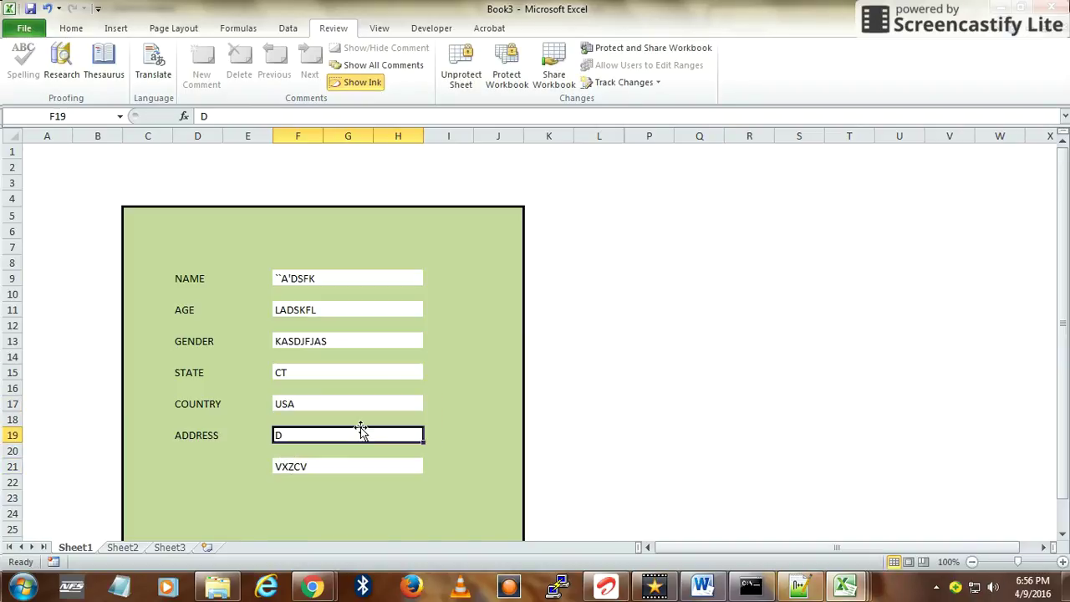
pyautogui.click(386, 306)
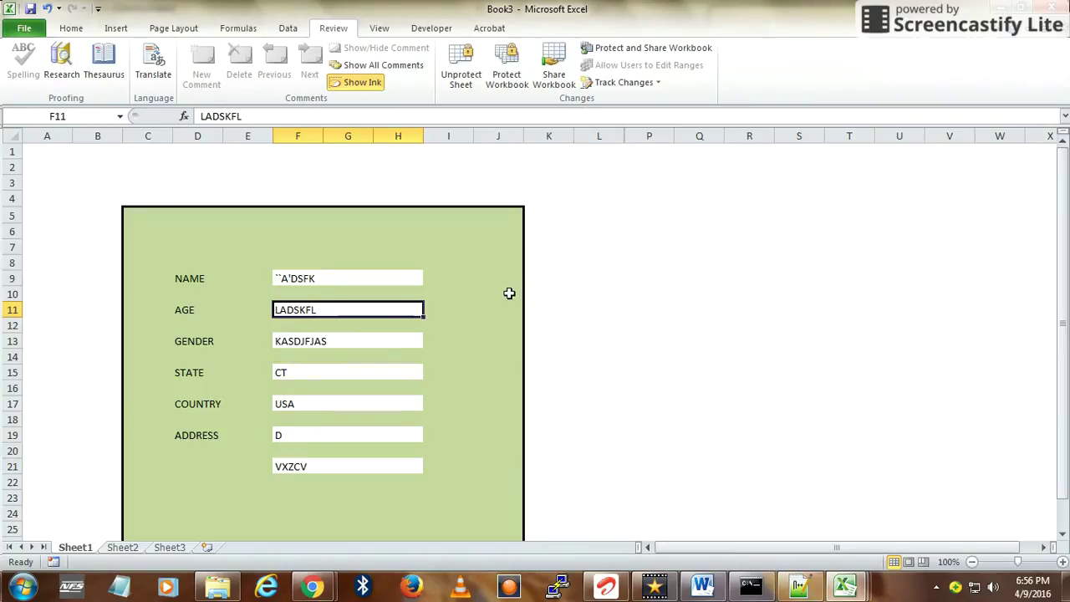
pyautogui.doubleClick(398, 273)
pyautogui.press('BackSpace')
pyautogui.press('BackSpace')
pyautogui.press('BackSpace')
pyautogui.press('BackSpace')
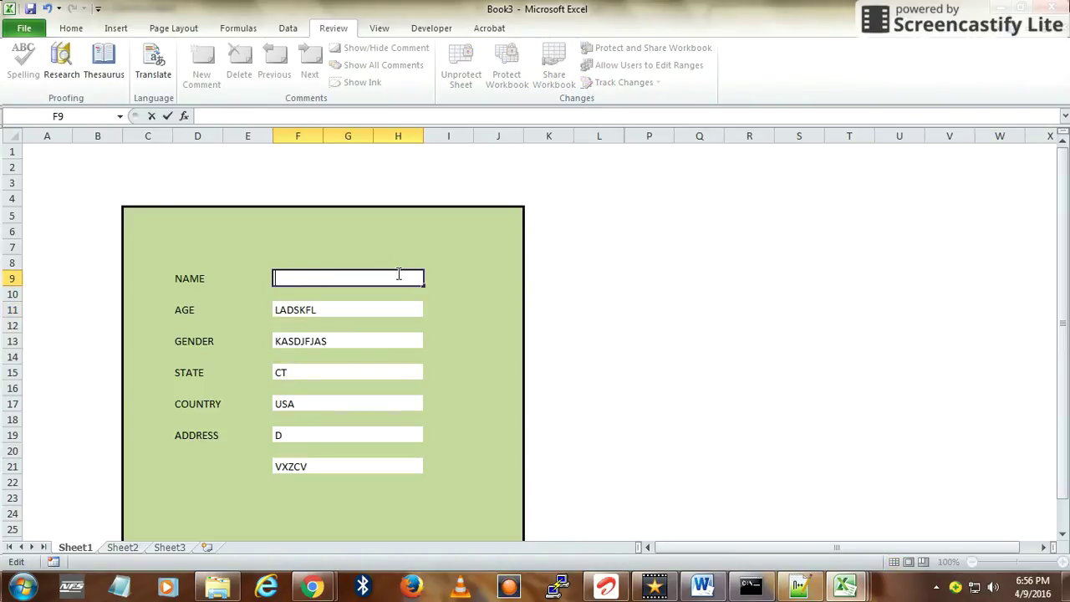